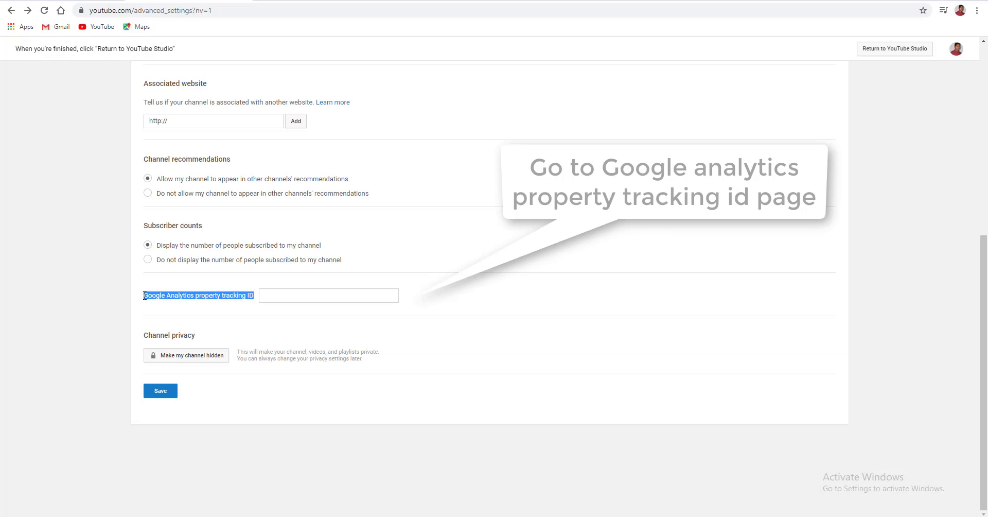
Step: Copy the label "Google Analytics property tracking ID" from the channel's advanced settings and select its line in the Notepad notes
key("ctrl+c")
key("alt+Tab")
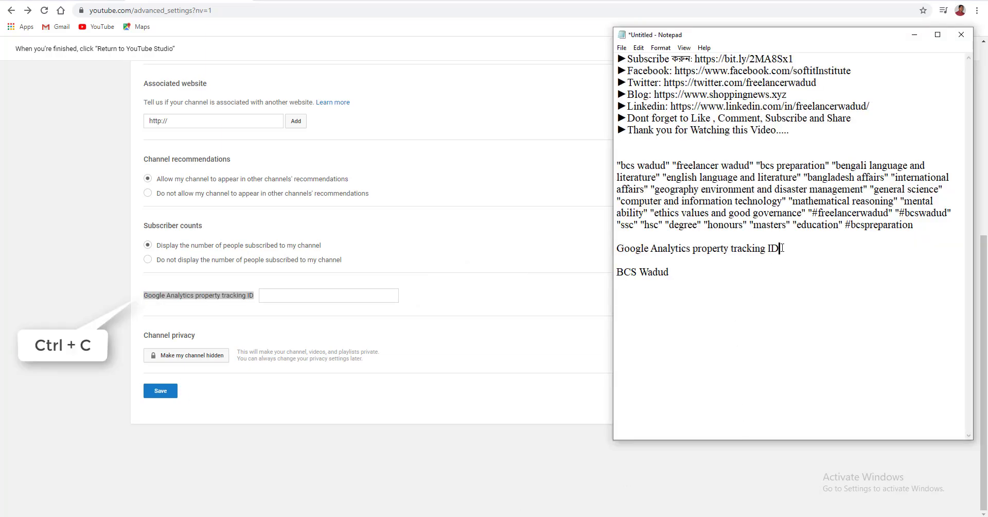
left_click_drag(782, 248, 617, 248)
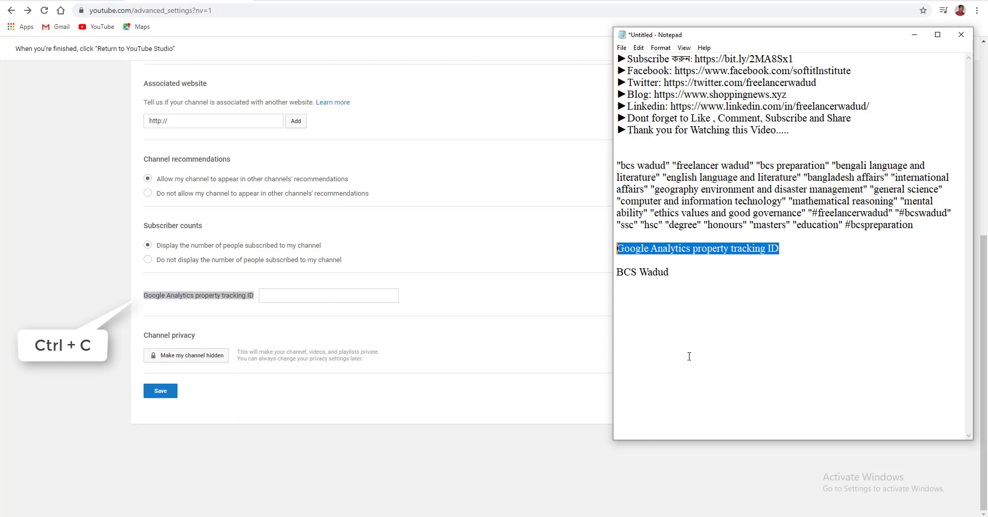
key("End")
key("Return")
left_click_drag(780, 249, 604, 252)
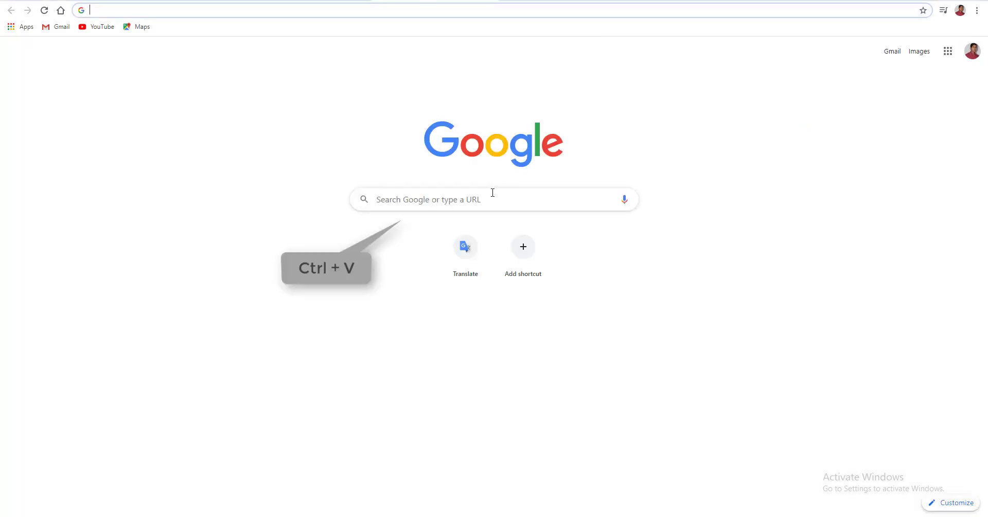
Step: Search Google in Chrome for "Google Analytics property tracking ID"
left_click(492, 193)
key("ctrl+v")
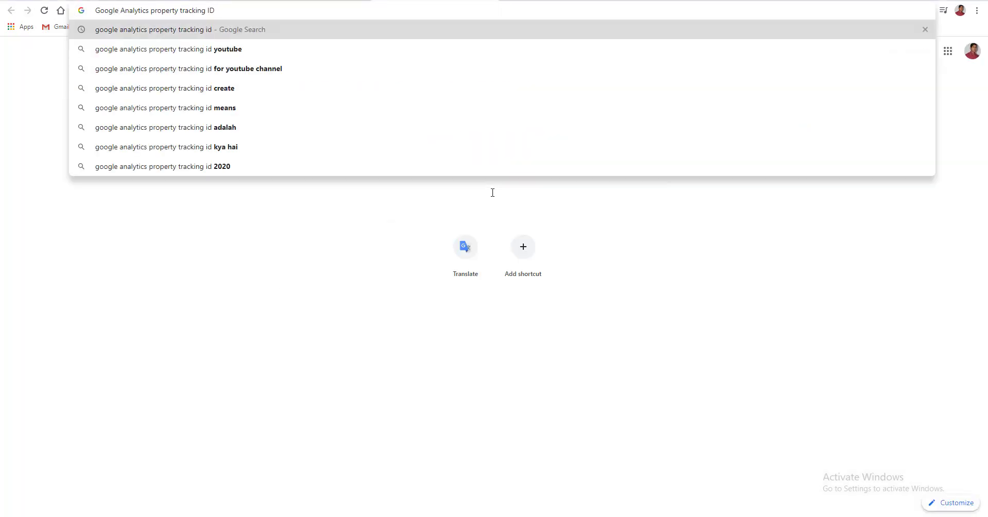
key("Return")
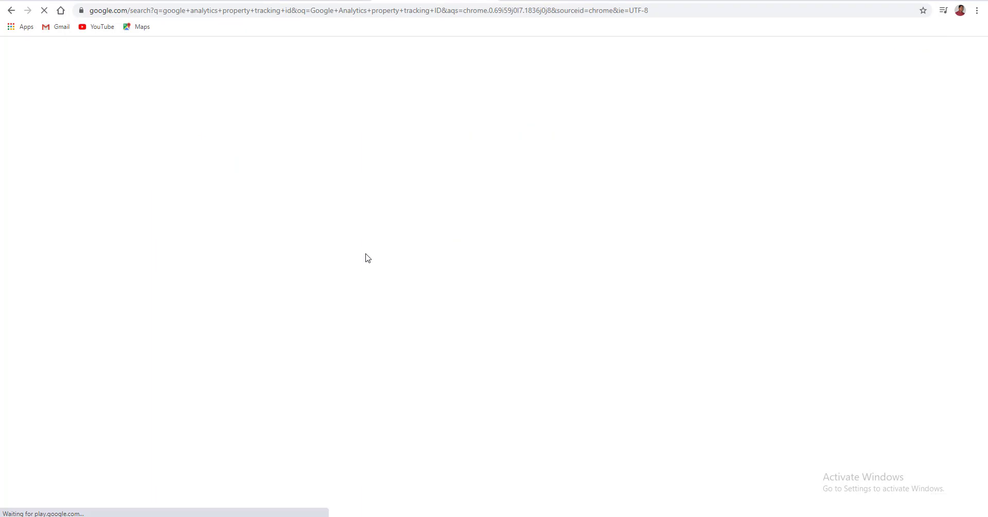
Step: Open the analytics.google.com result from the search and start creating a Google Analytics account
scroll(272, 208, "down", 2)
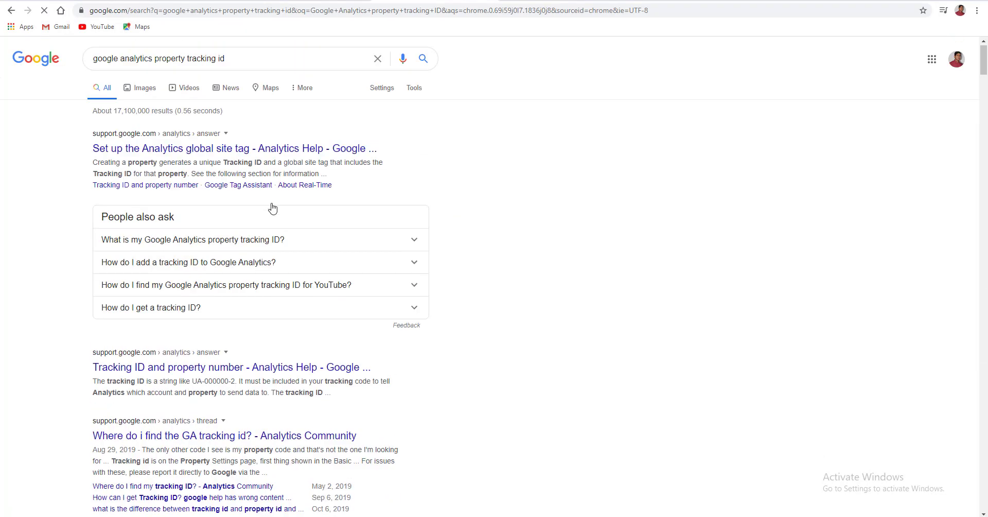
scroll(273, 207, "down", 4)
scroll(272, 206, "down", 4)
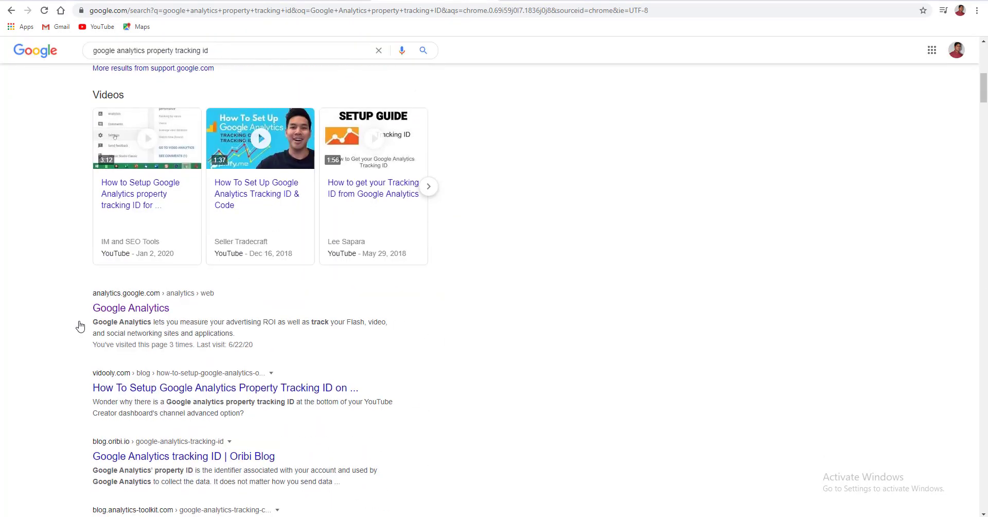
left_click(128, 309)
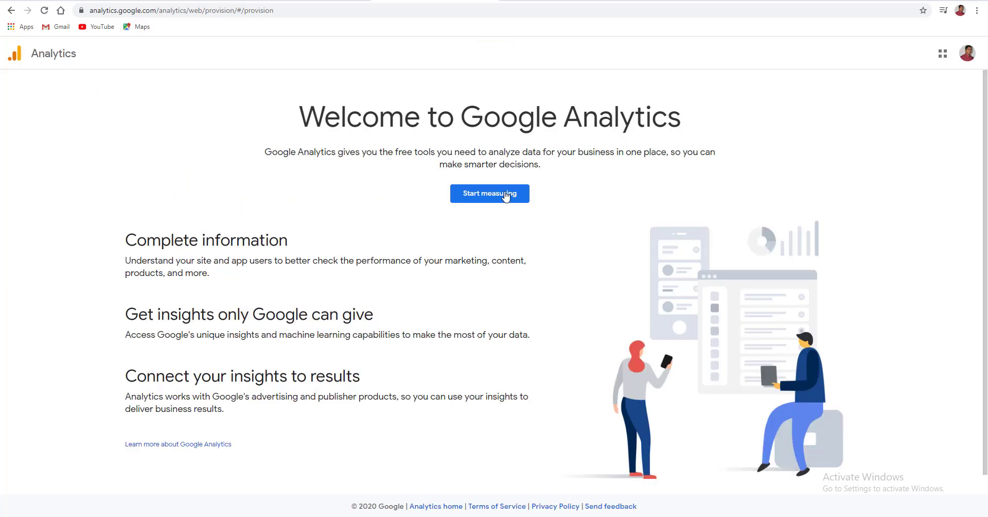
left_click(506, 195)
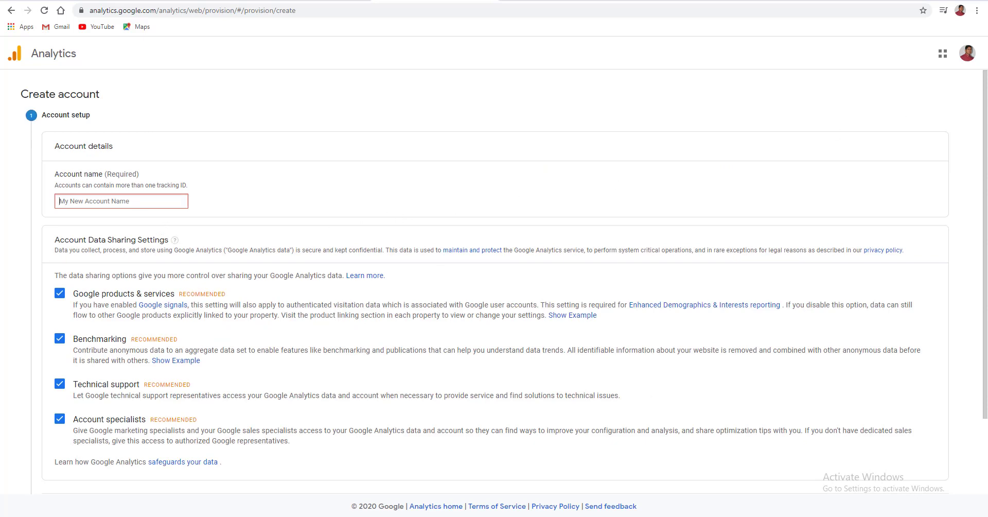
Step: Get the channel's name from its YouTube About page and select the same name in the Notepad notes
key("ctrl+Tab")
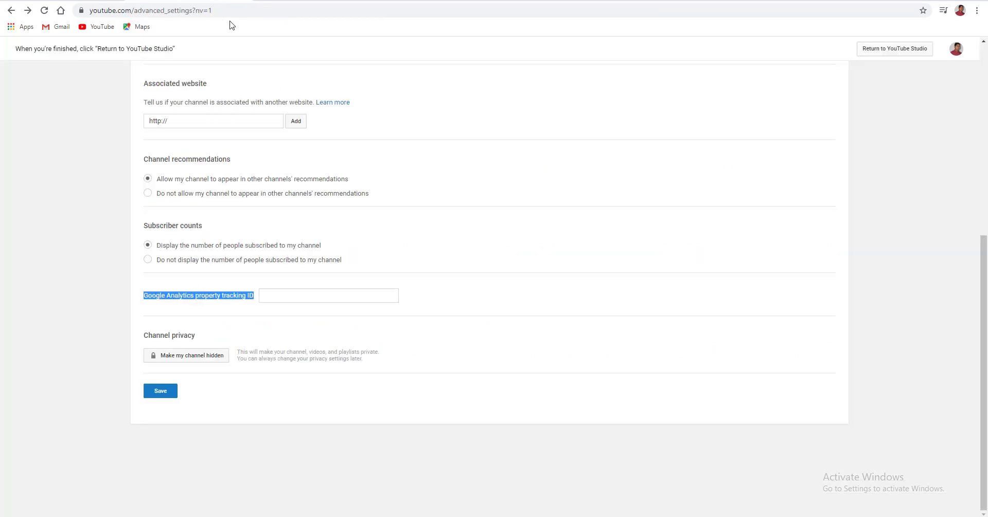
scroll(346, 115, "up", 6)
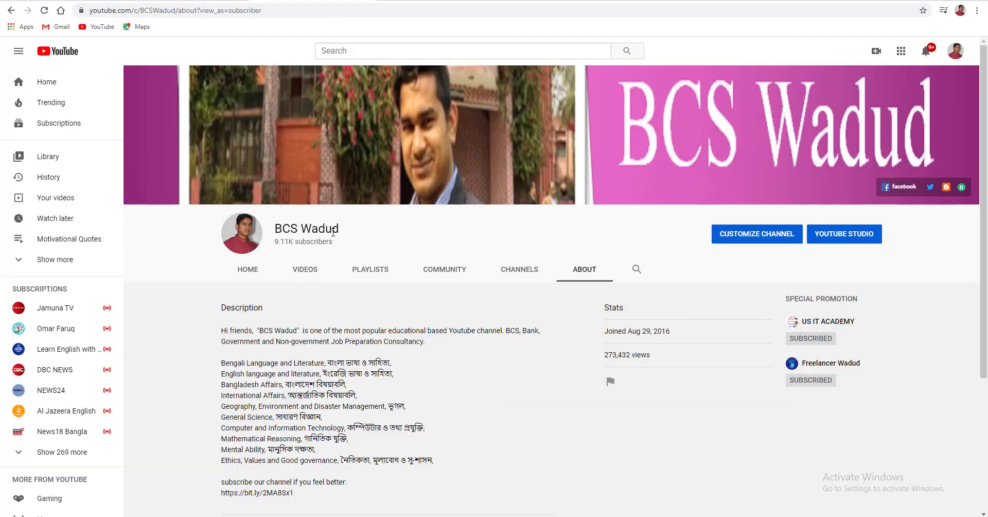
left_click_drag(345, 229, 276, 227)
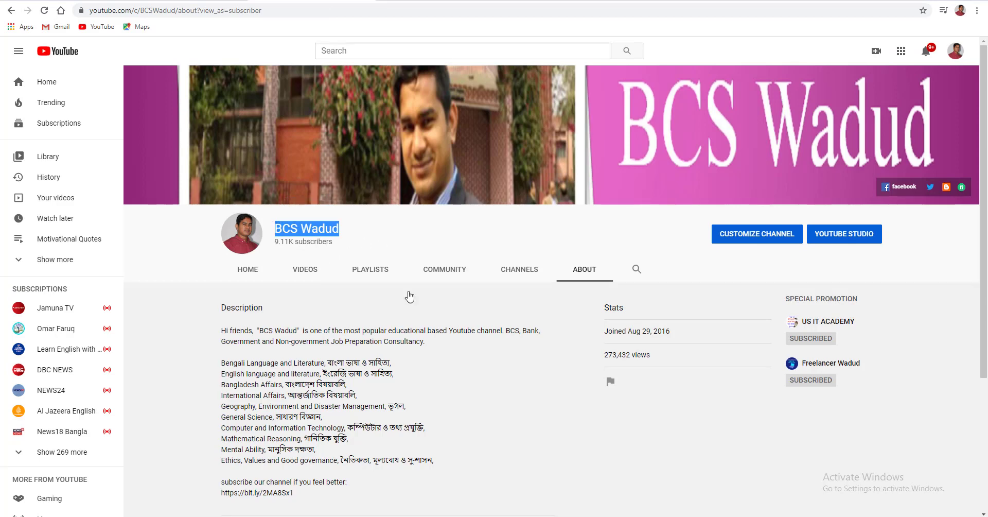
key("alt+Tab")
left_click(688, 302)
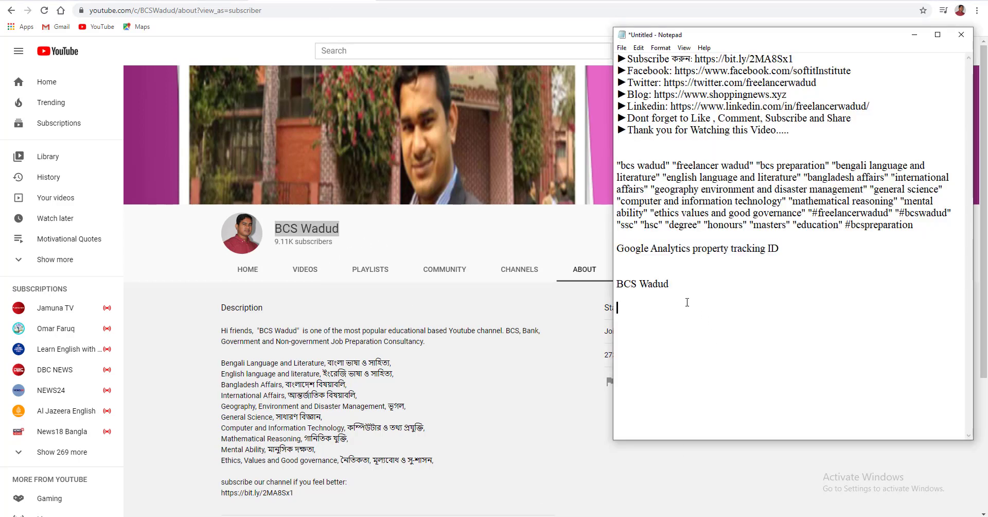
left_click_drag(672, 287, 616, 283)
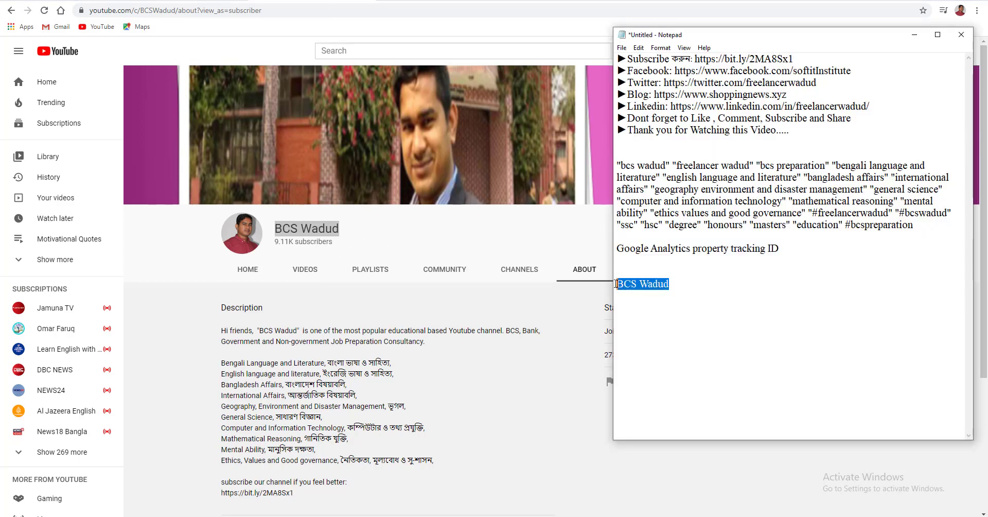
left_click(674, 339)
left_click_drag(676, 286, 617, 339)
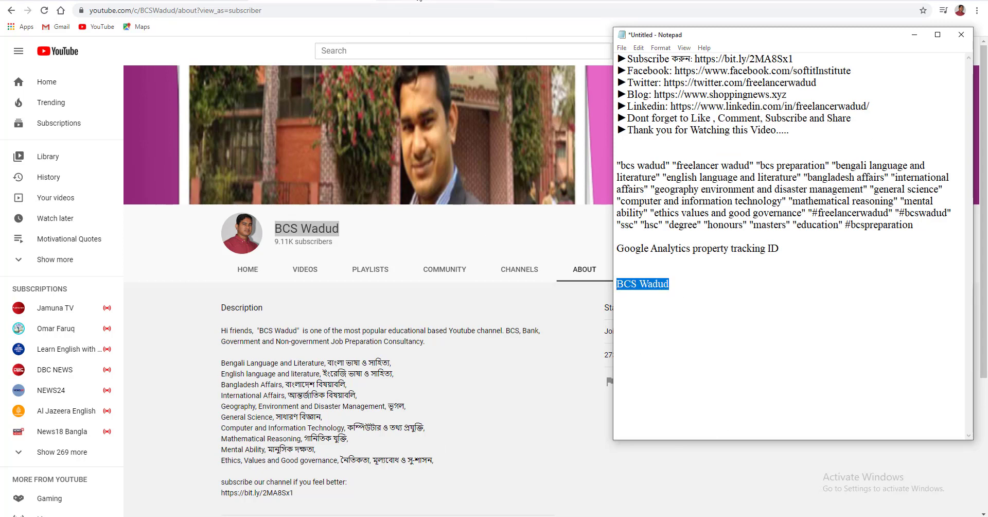
Step: Enter the YouTube channel's name as the Analytics account name and complete account setup with Web as the measurement type
key("alt+Tab")
left_click(140, 202)
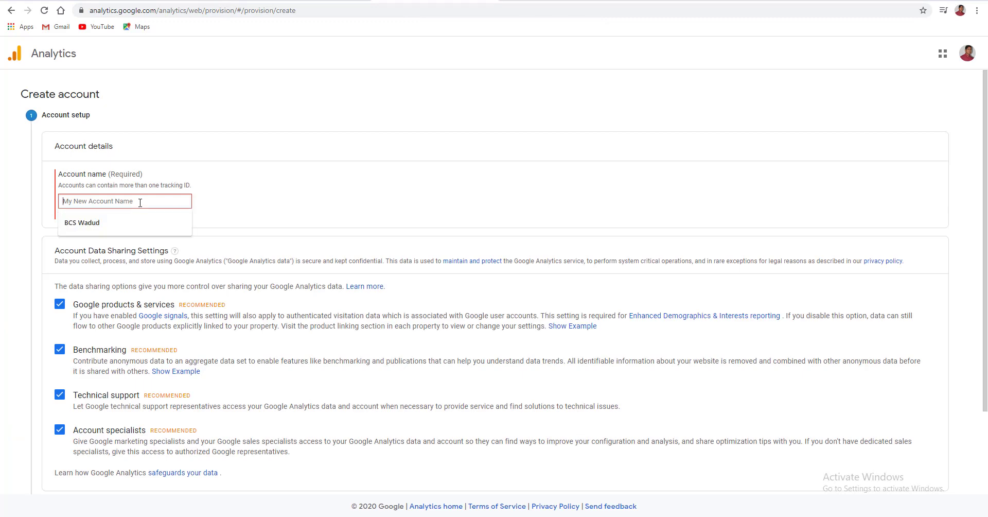
key("Down")
key("Return")
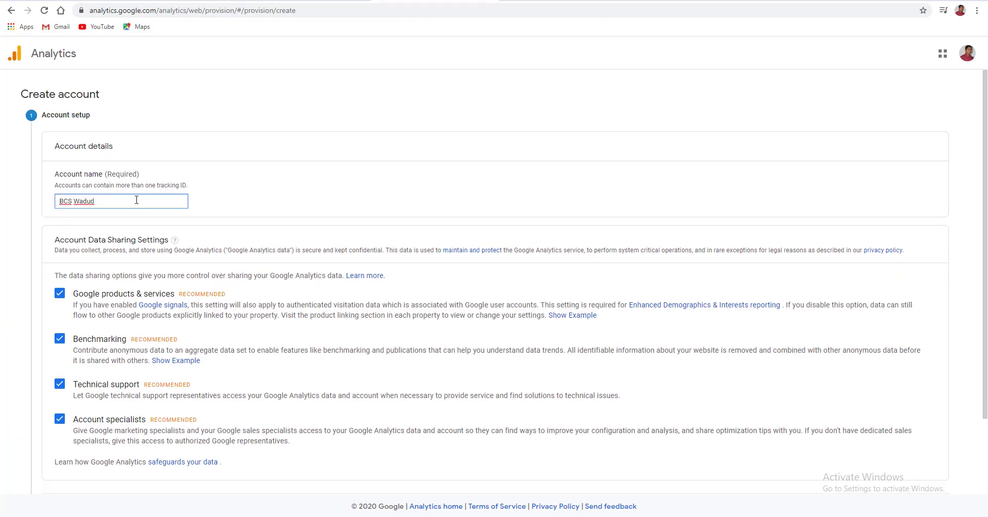
scroll(103, 356, "down", 1)
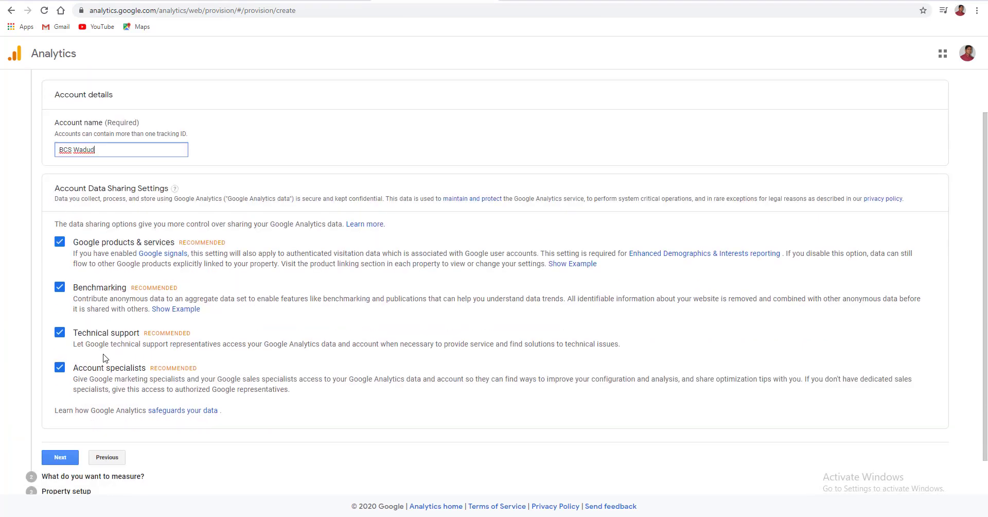
left_click(65, 458)
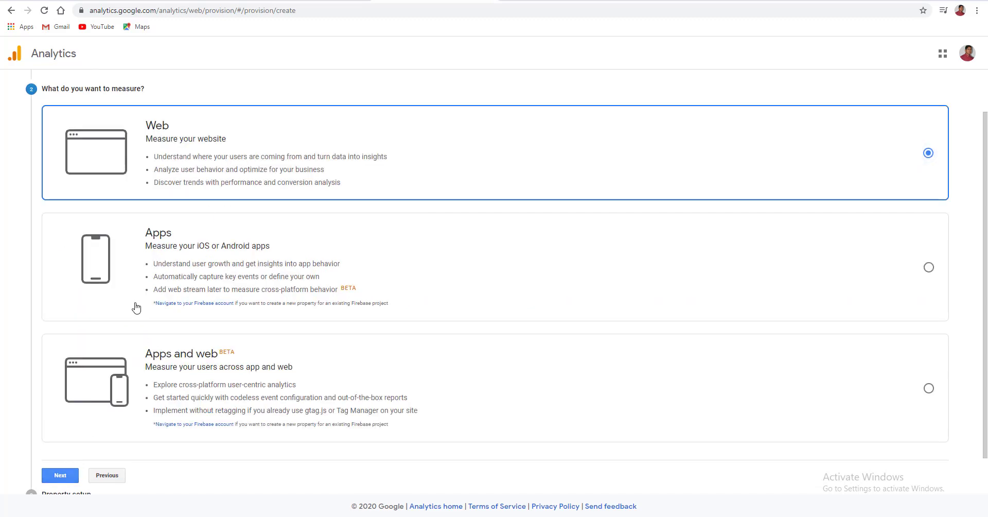
left_click(61, 475)
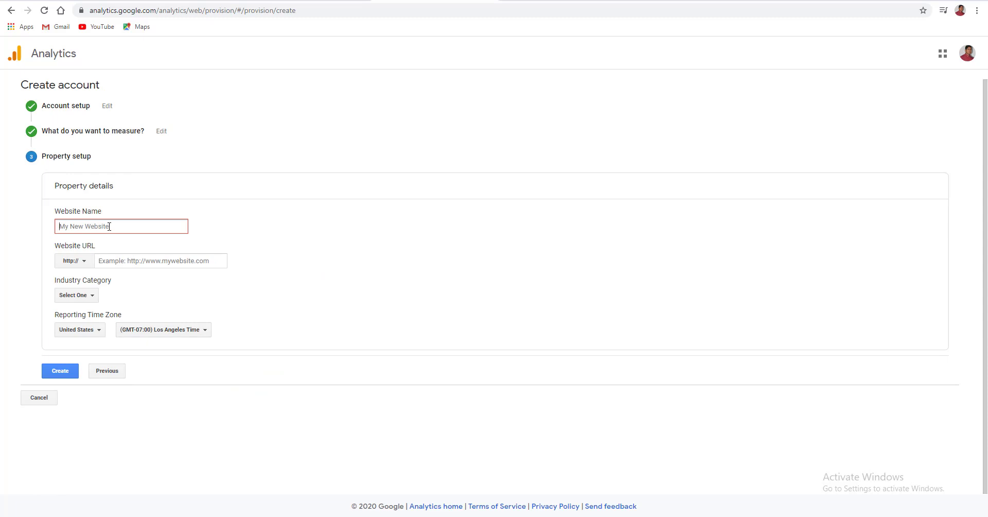
Step: Fill in the property's Website Name with the channel name taken from the Notepad notes
key("alt+Tab")
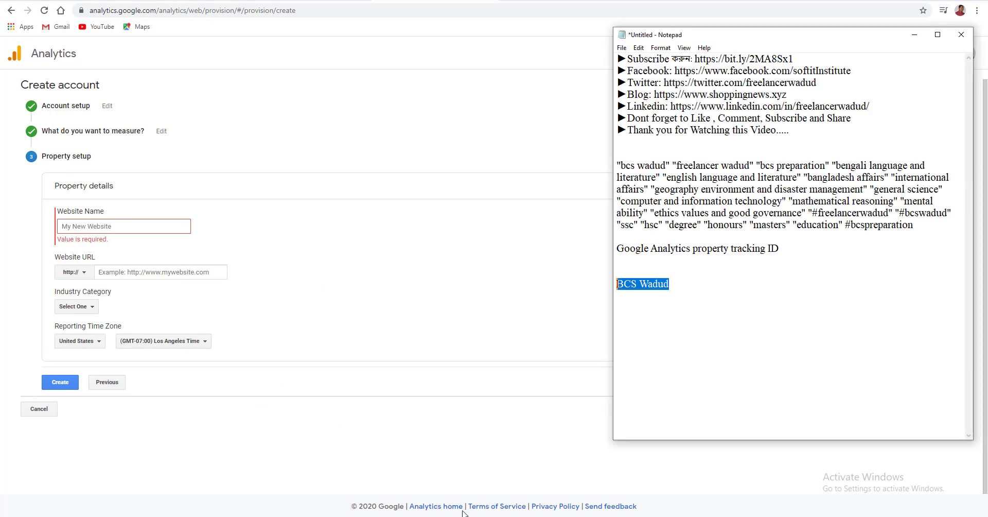
left_click(644, 305)
left_click_drag(684, 290, 612, 281)
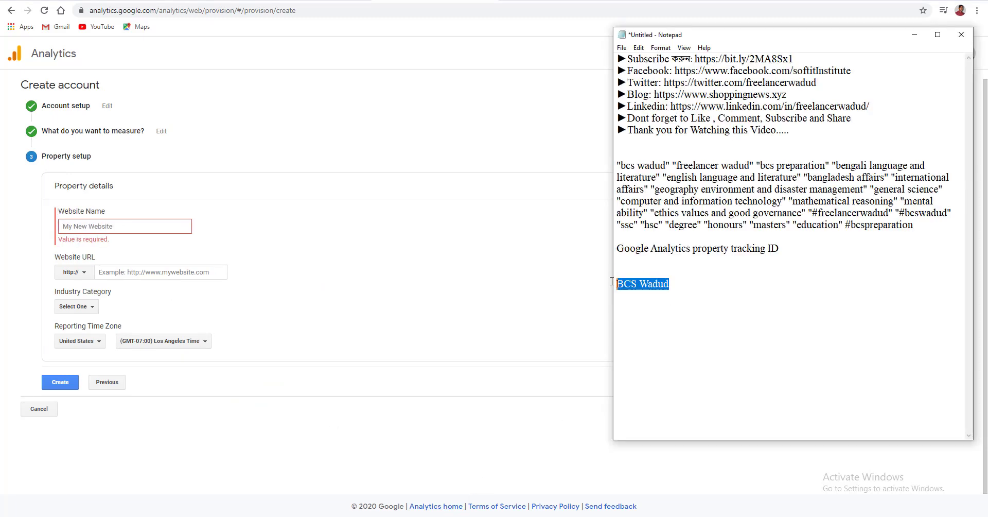
left_click(105, 227)
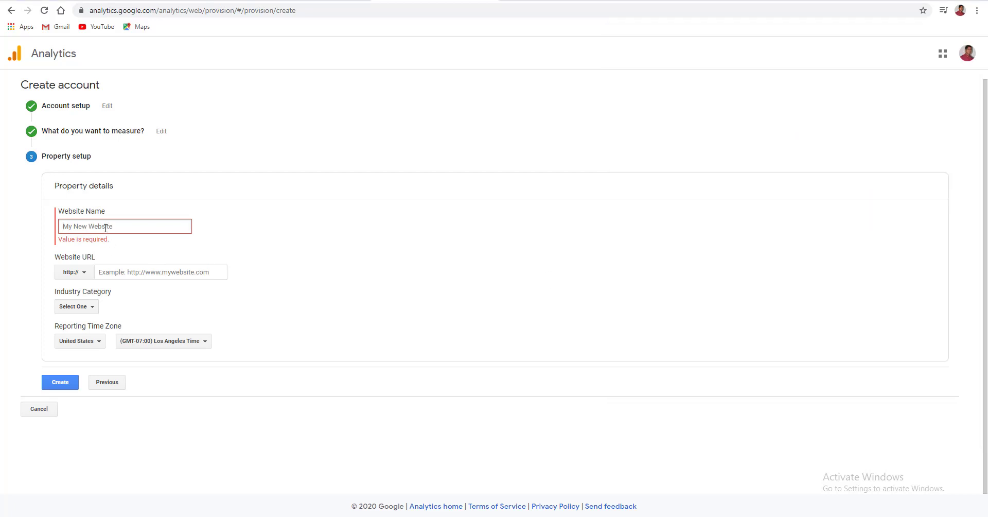
key("ctrl+v")
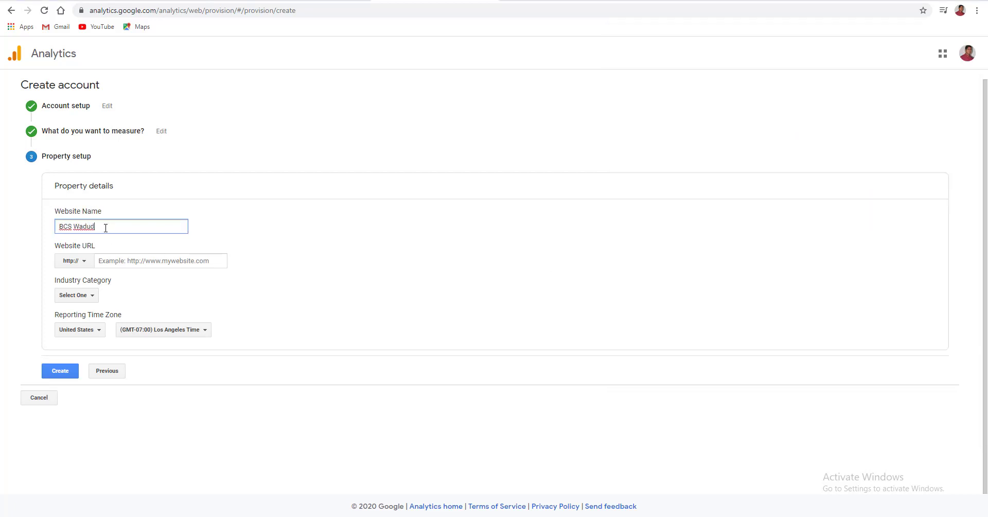
left_click(149, 263)
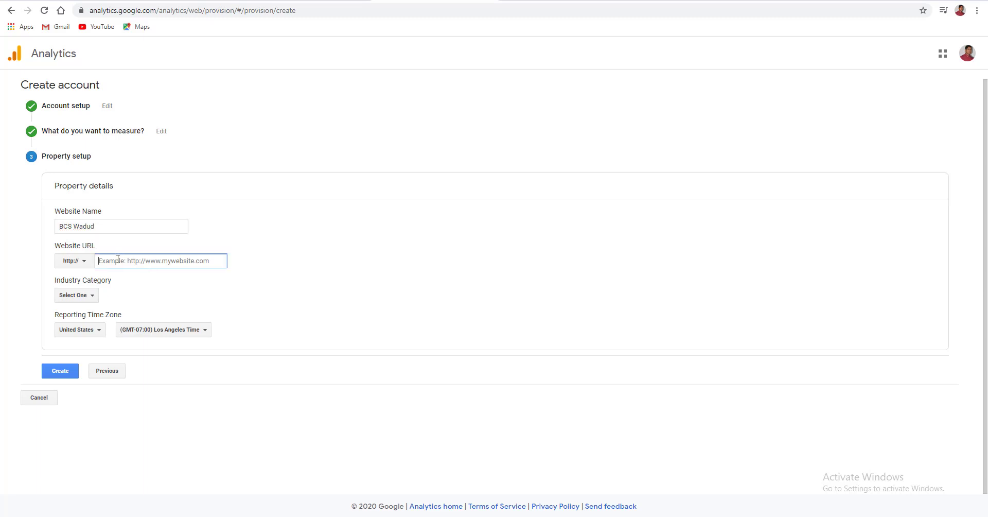
left_click(85, 262)
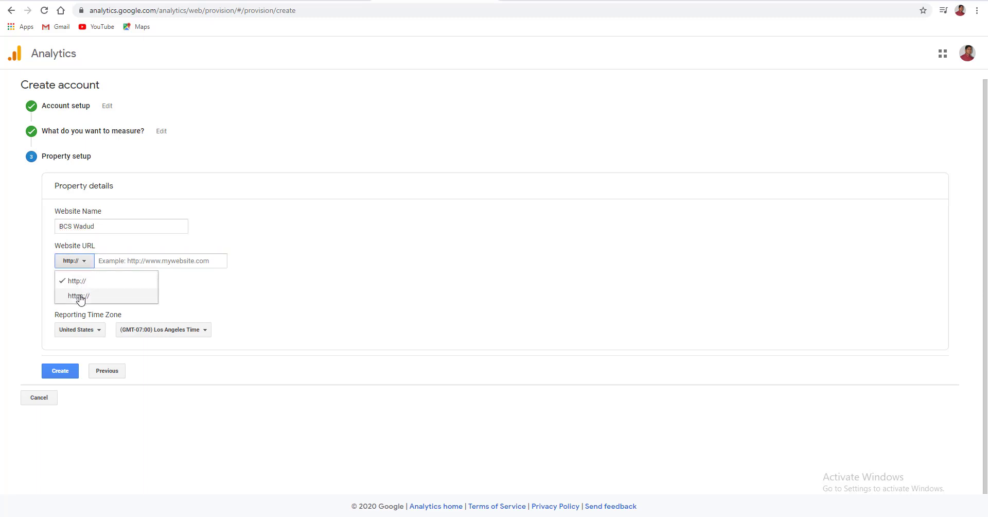
left_click(80, 297)
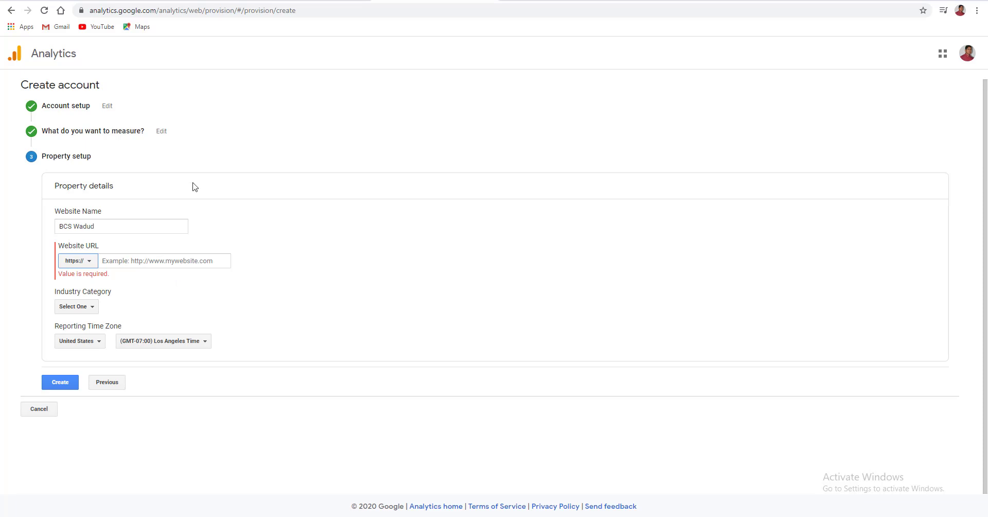
Step: Copy the full address of the channel's About page on YouTube
left_click(205, 1)
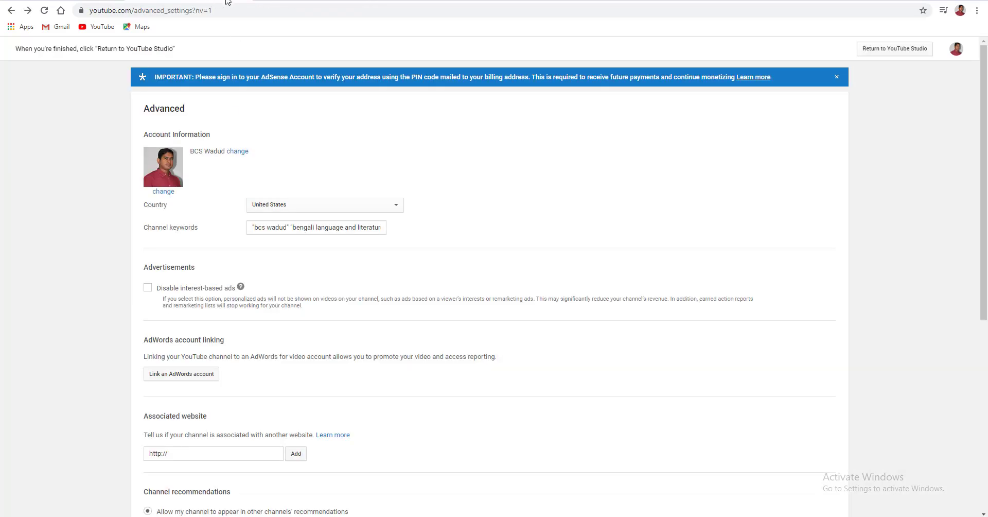
left_click(253, 1)
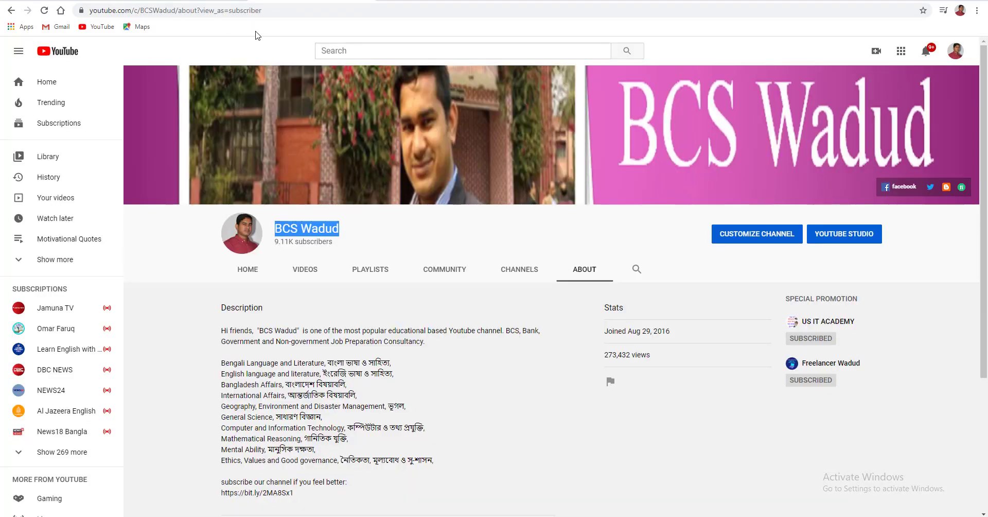
left_click(282, 9)
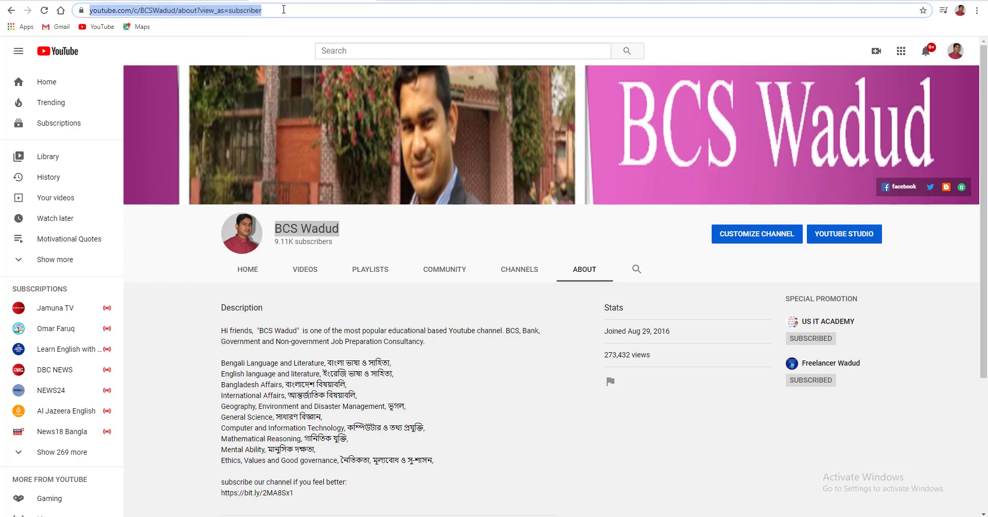
key("End")
left_click_drag(267, 11, 88, 11)
key("ctrl+c")
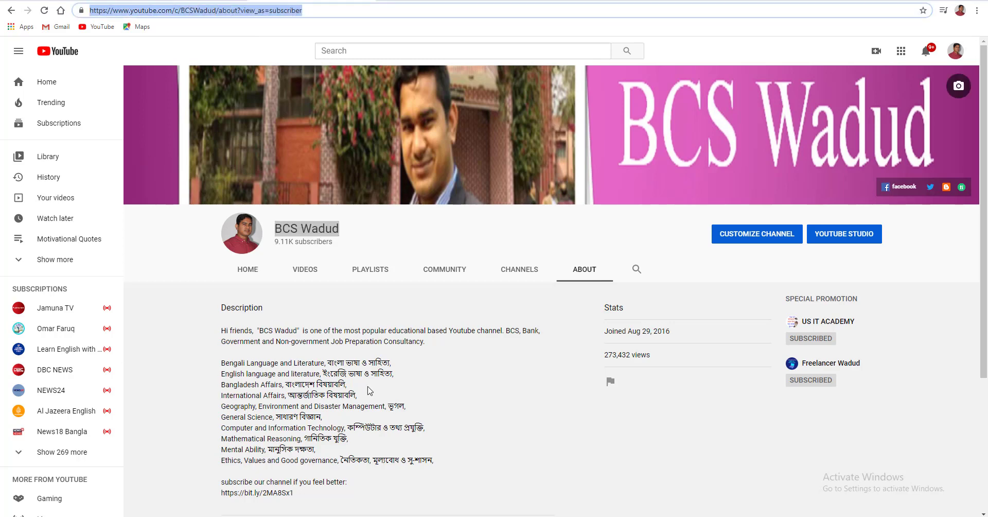
key("alt+Tab")
left_click(701, 321)
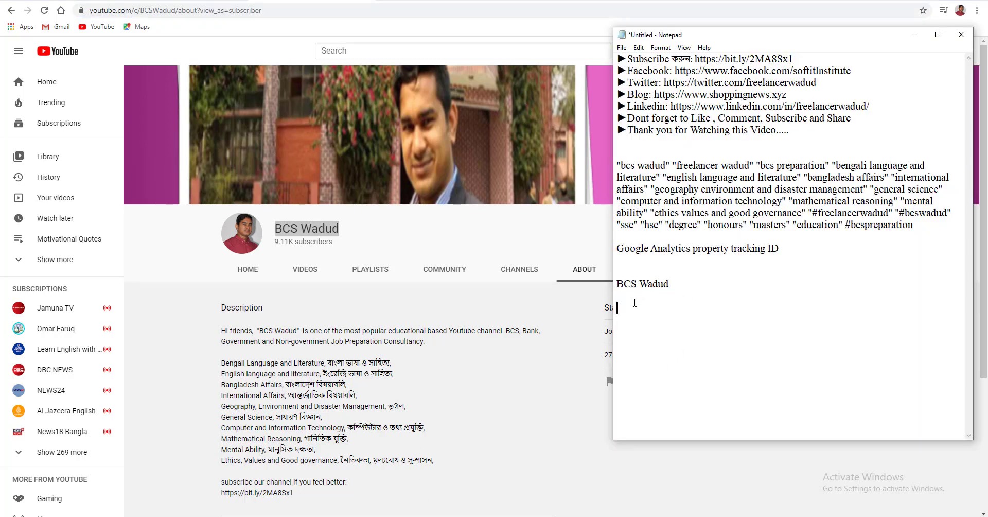
key("ctrl+v")
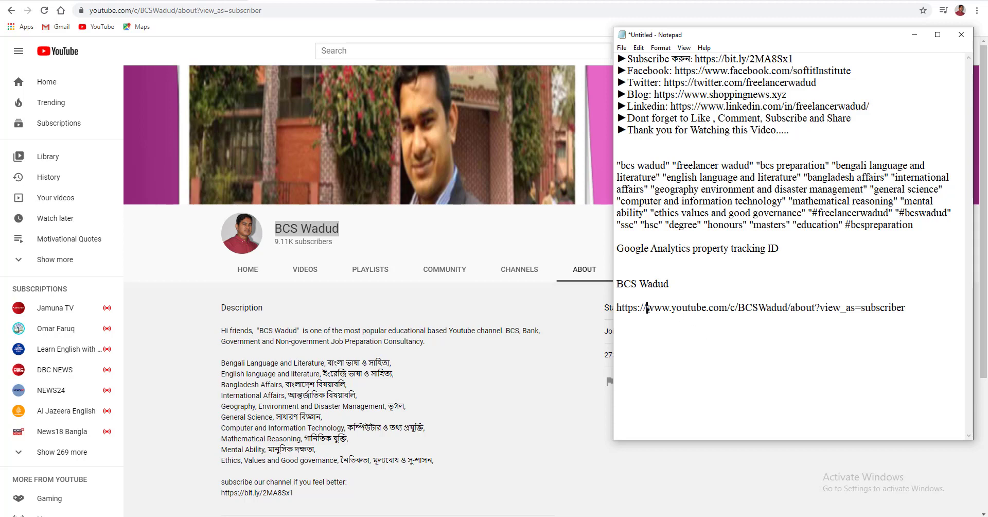
left_click_drag(648, 307, 789, 308)
key("ctrl+c")
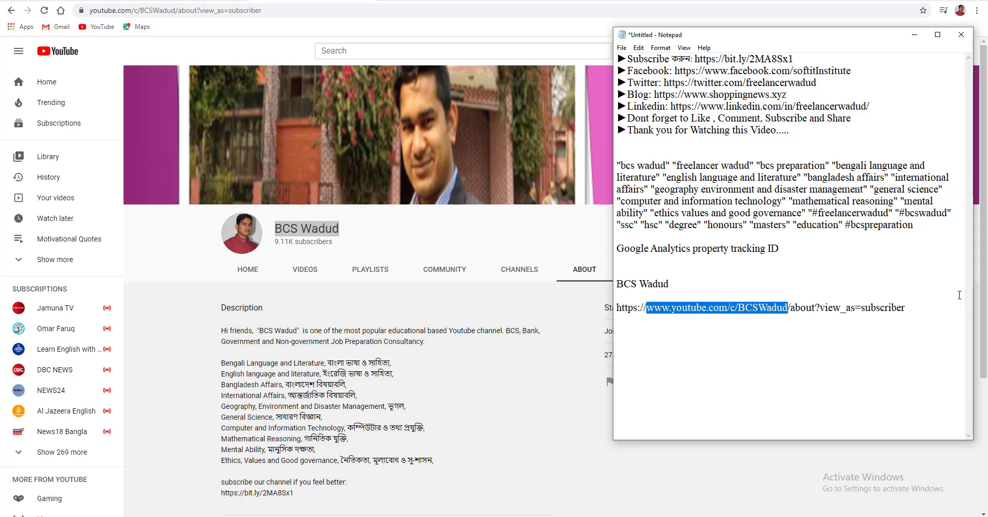
left_click(926, 307)
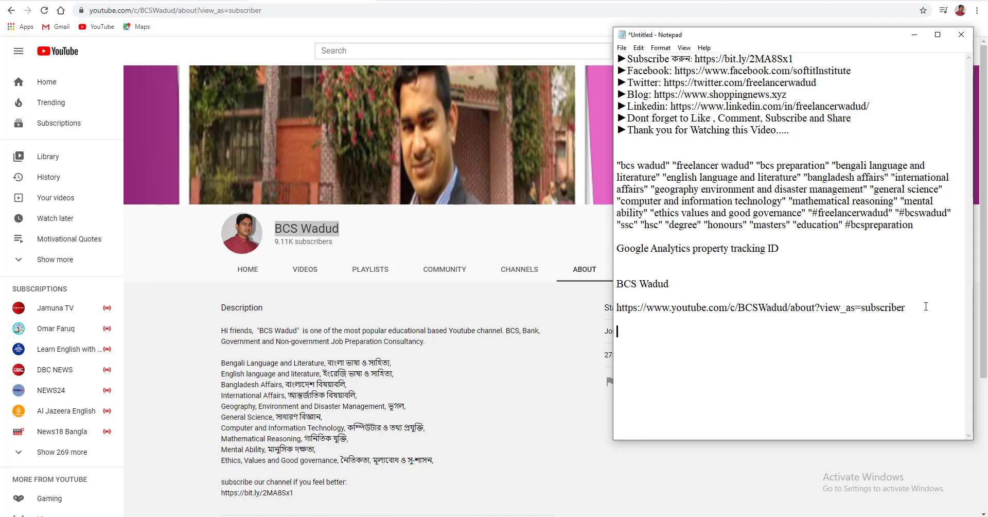
Step: Paste the trimmed channel address into Notepad, recopy it and enter it as the property's Website URL in Google Analytics
key("ctrl+v")
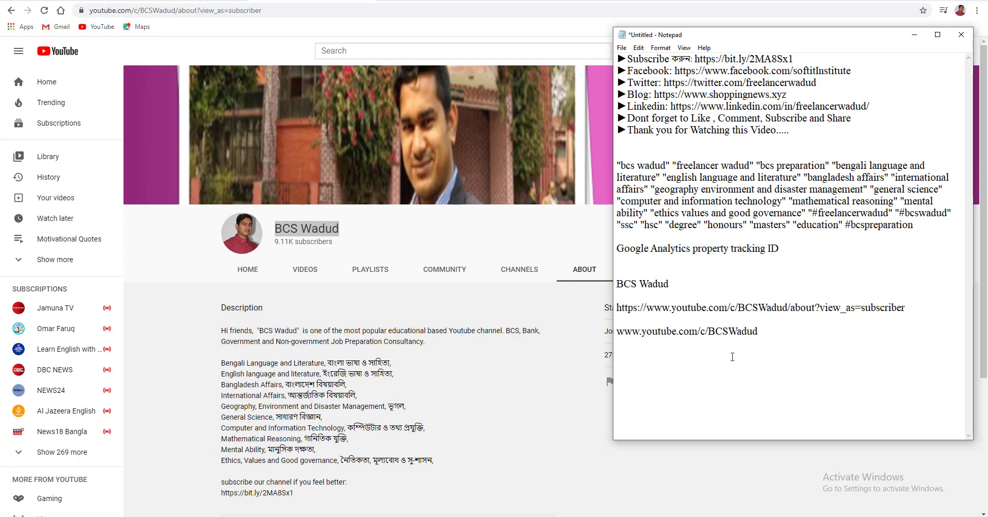
left_click_drag(767, 329, 615, 331)
key("ctrl+c")
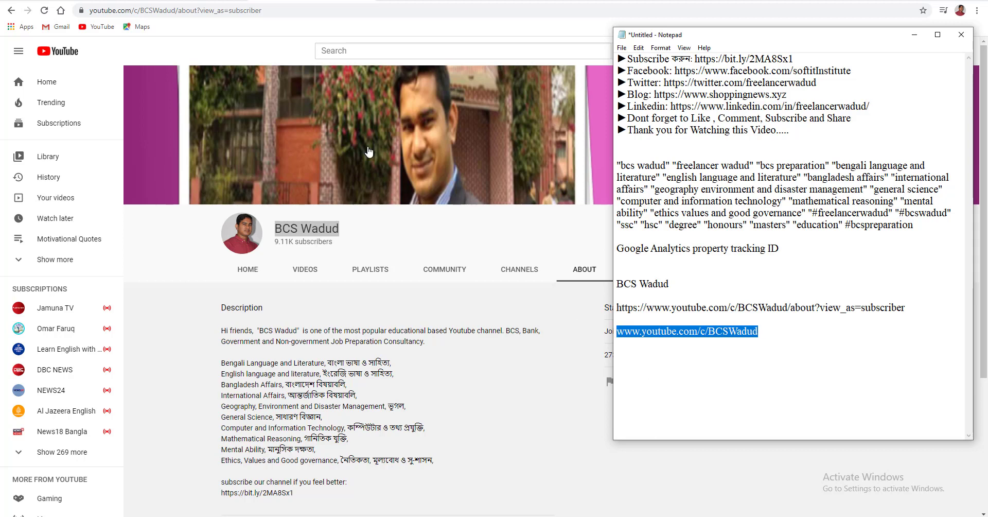
key("alt+Tab")
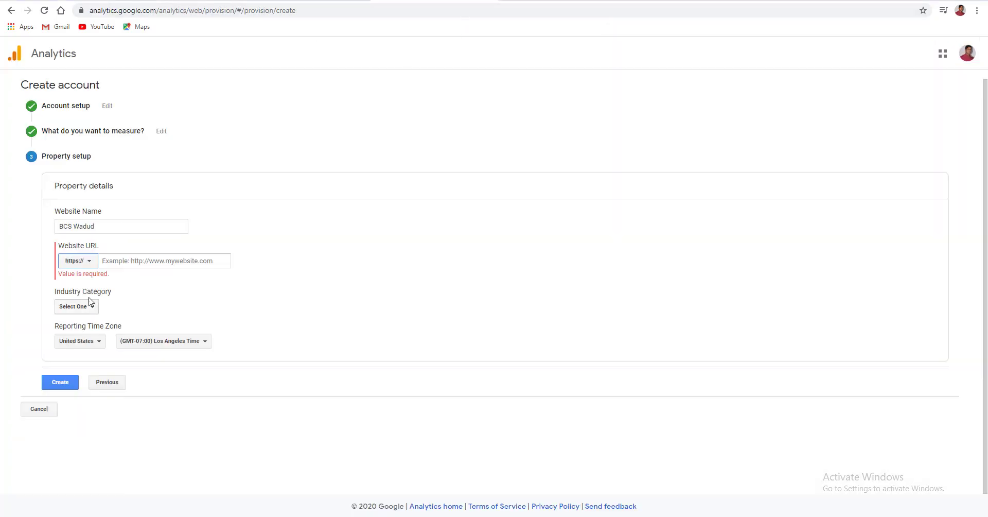
left_click(123, 261)
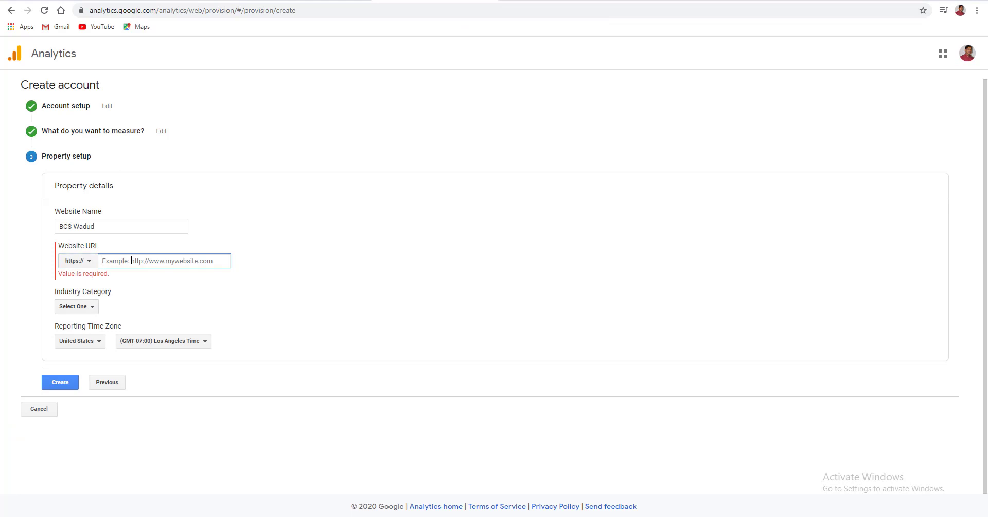
key("ctrl+v")
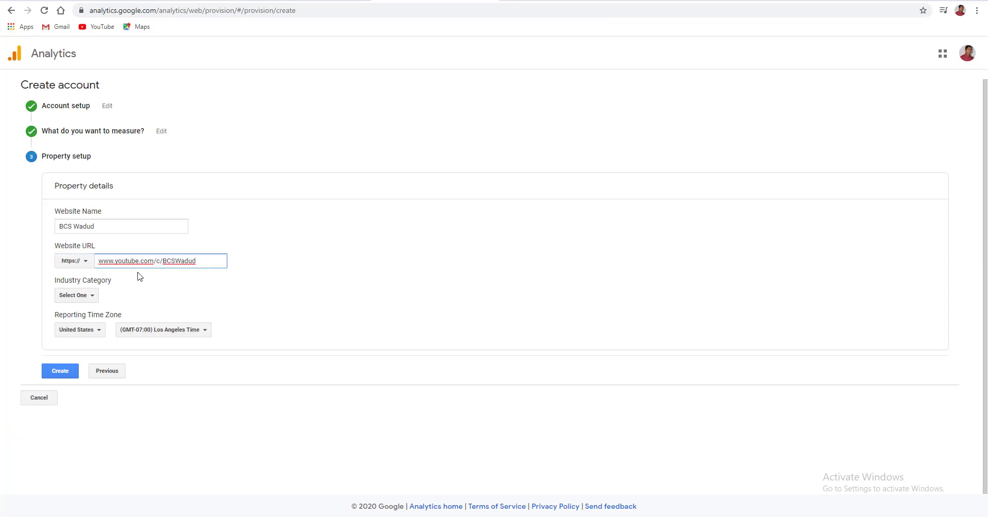
Step: Set the property's Industry Category to Jobs and Education
left_click(94, 299)
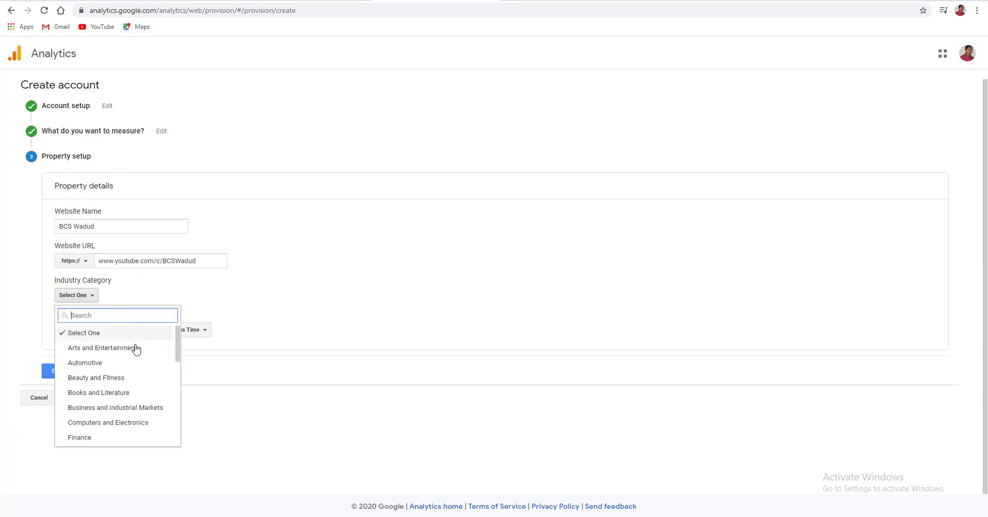
scroll(134, 359, "down", 3)
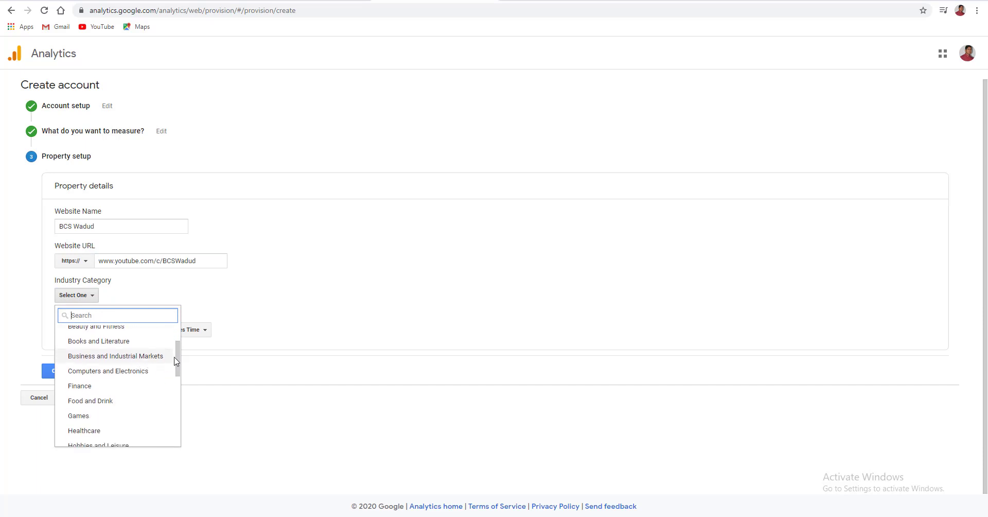
left_click_drag(177, 363, 175, 406)
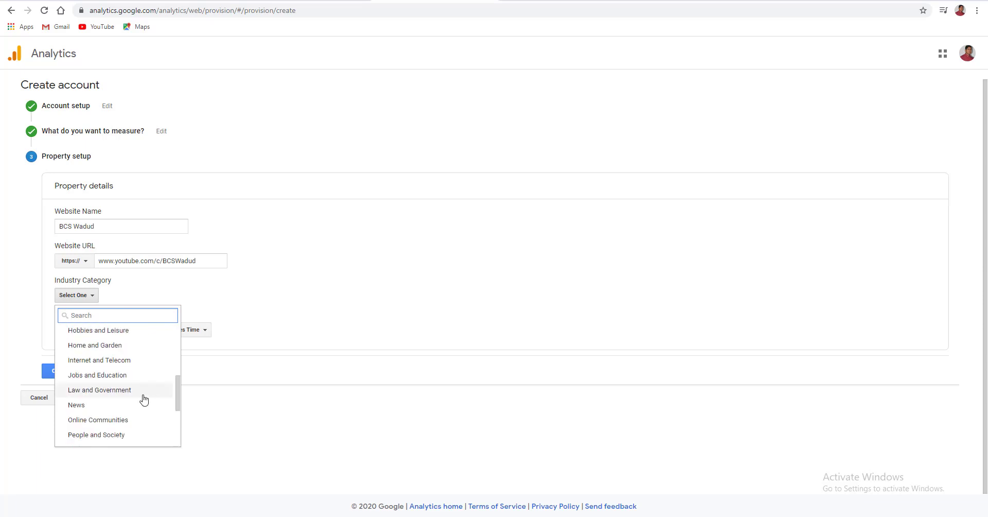
left_click(103, 375)
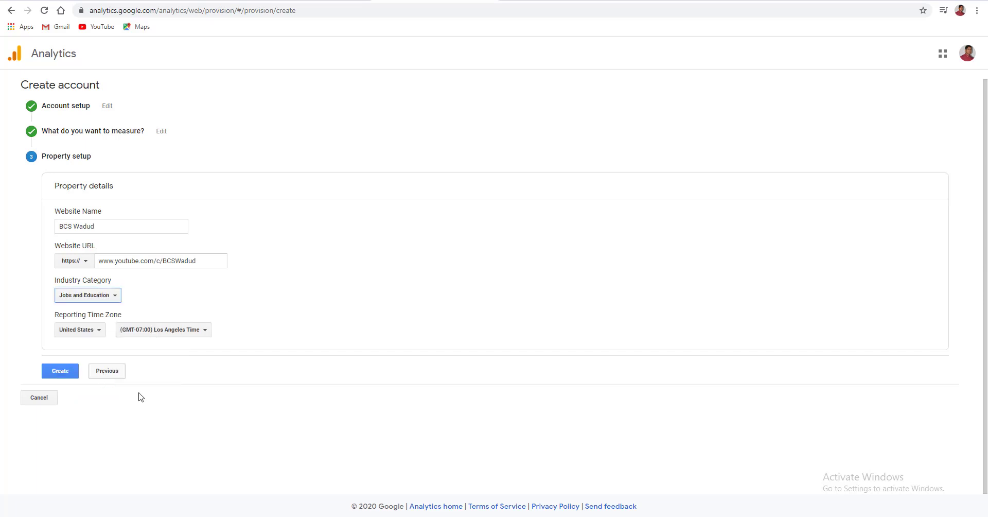
Step: Set the country of the property's Reporting Time Zone to Bangladesh
left_click(99, 332)
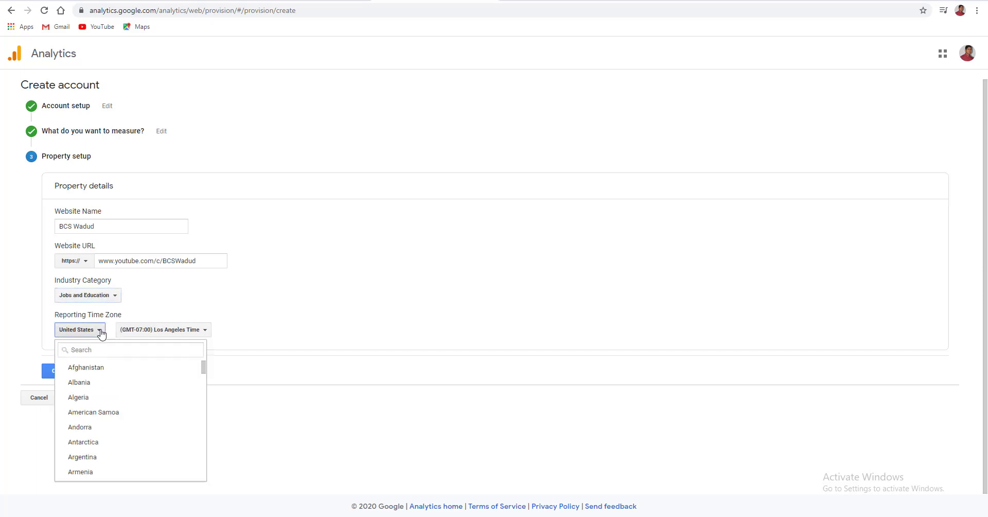
scroll(90, 443, "down", 1)
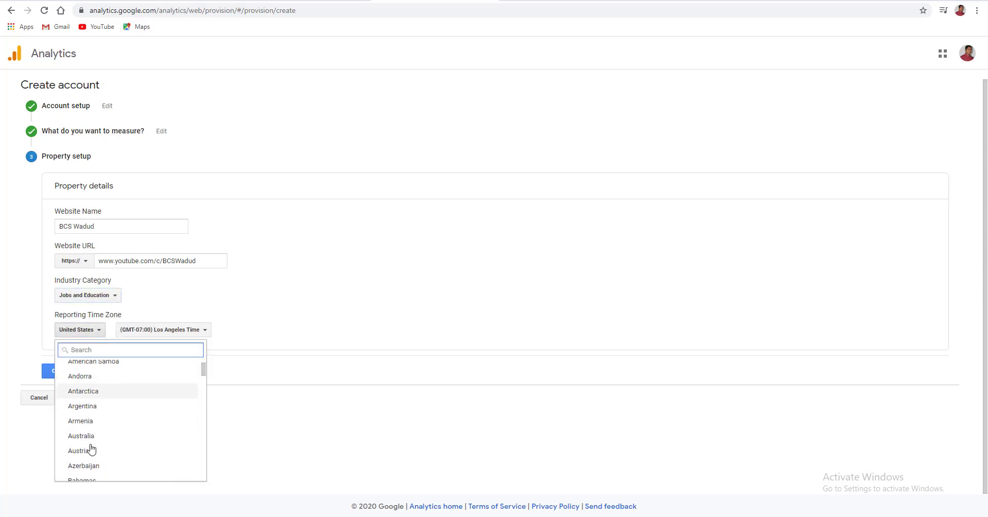
scroll(86, 441, "down", 1)
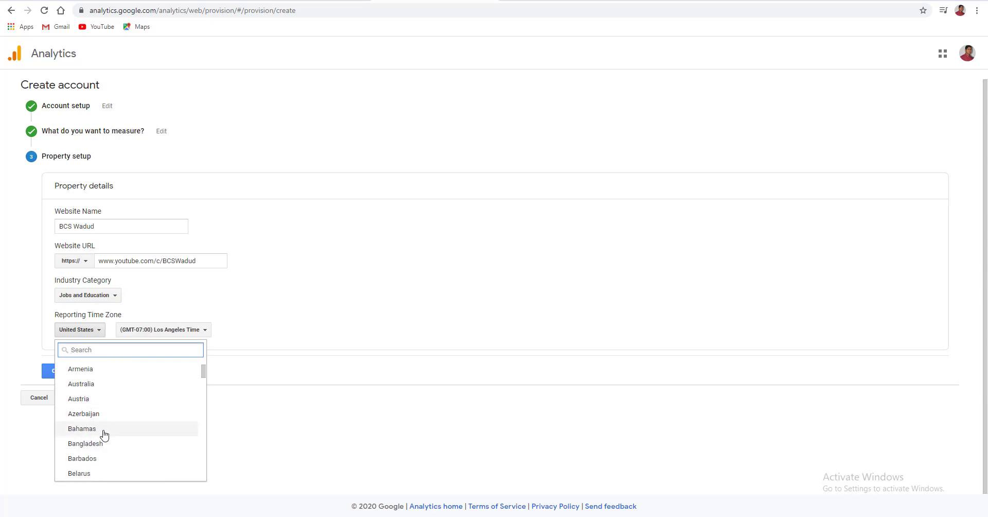
left_click(96, 446)
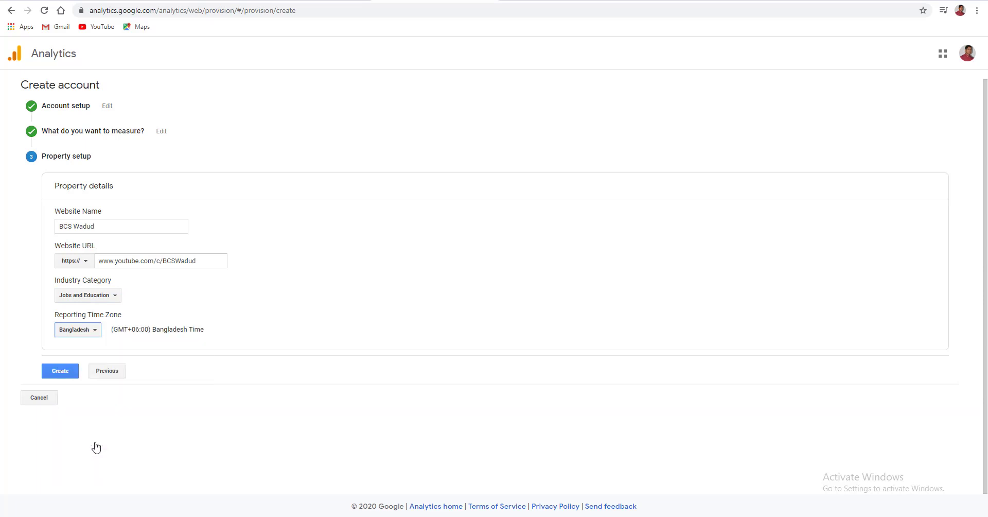
Step: Create the account and accept the Terms of Service with both the GDPR Data Processing Terms and the Measurement Controller-Controller Data Protection Terms
left_click(64, 374)
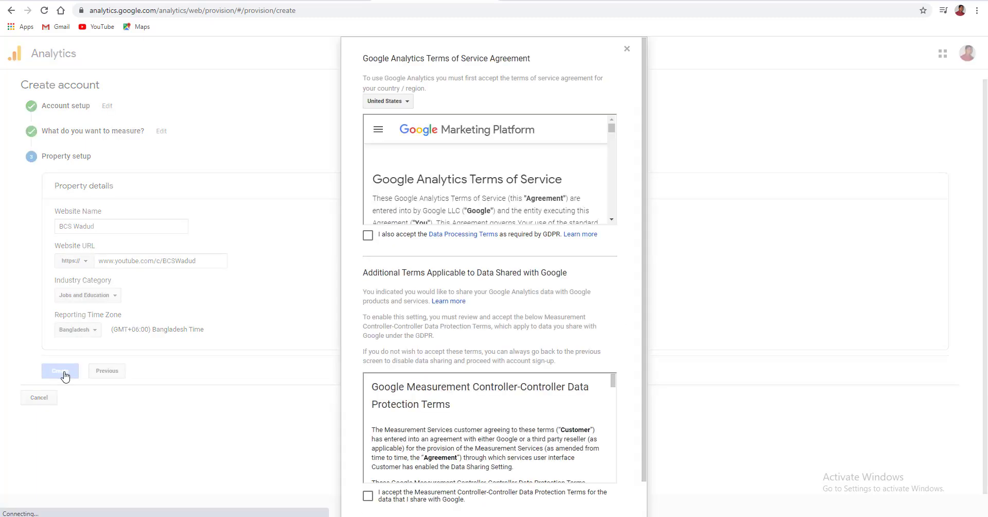
left_click(368, 235)
scroll(379, 298, "down", 2)
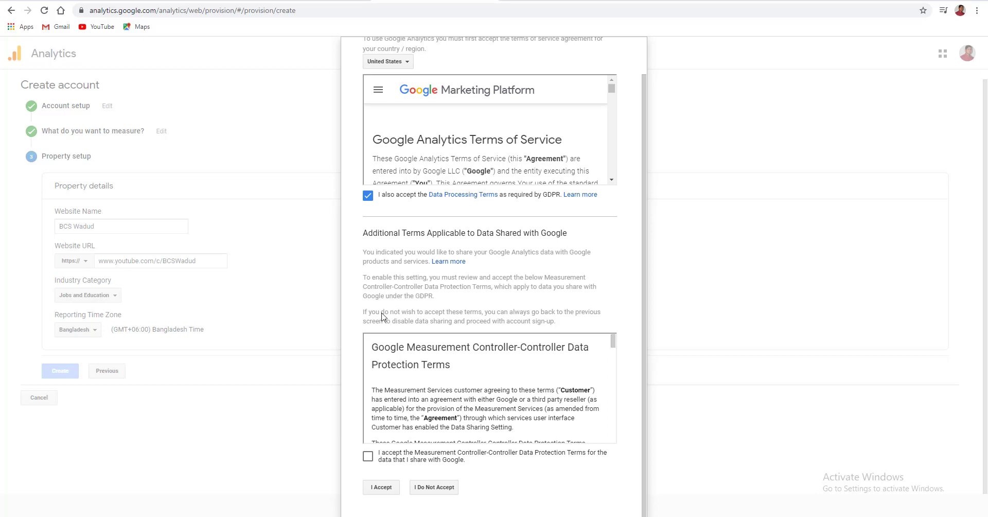
left_click(367, 457)
left_click(381, 487)
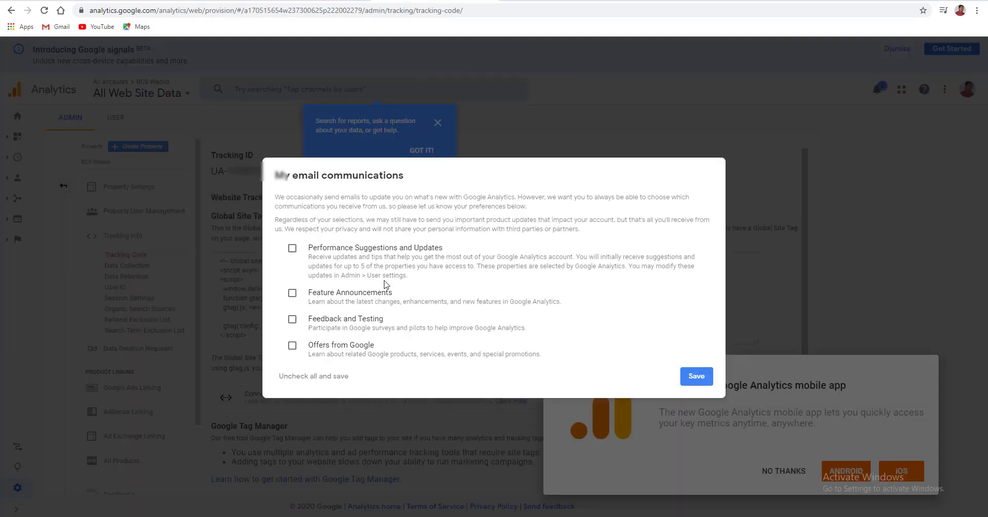
Step: Opt in to all four email communication types and dismiss the search tip and the mobile app promotion
left_click(292, 248)
left_click(293, 293)
left_click(292, 320)
left_click(292, 346)
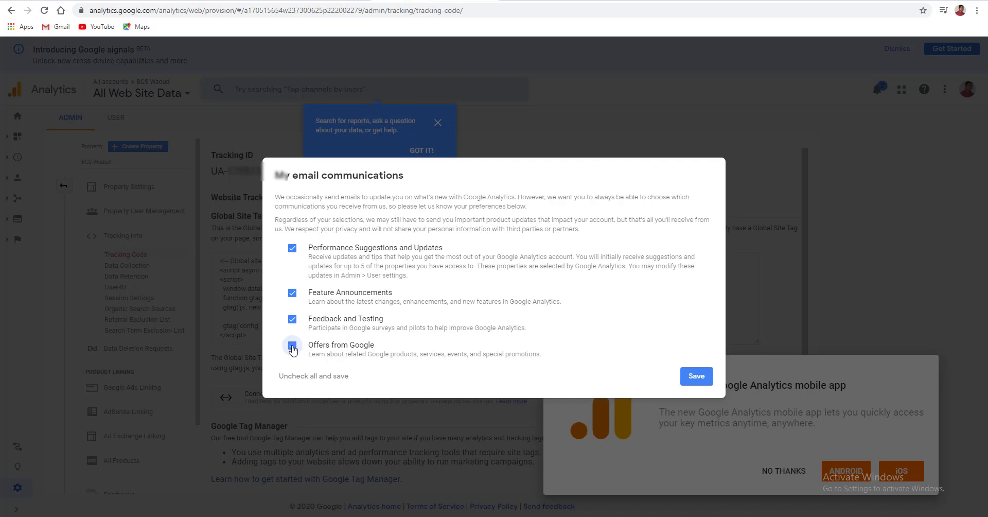
left_click(697, 378)
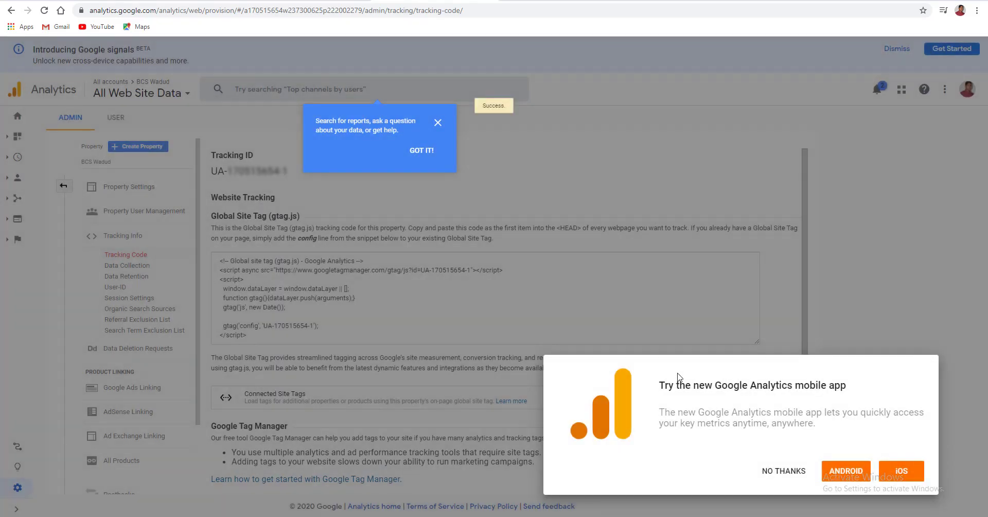
left_click(422, 151)
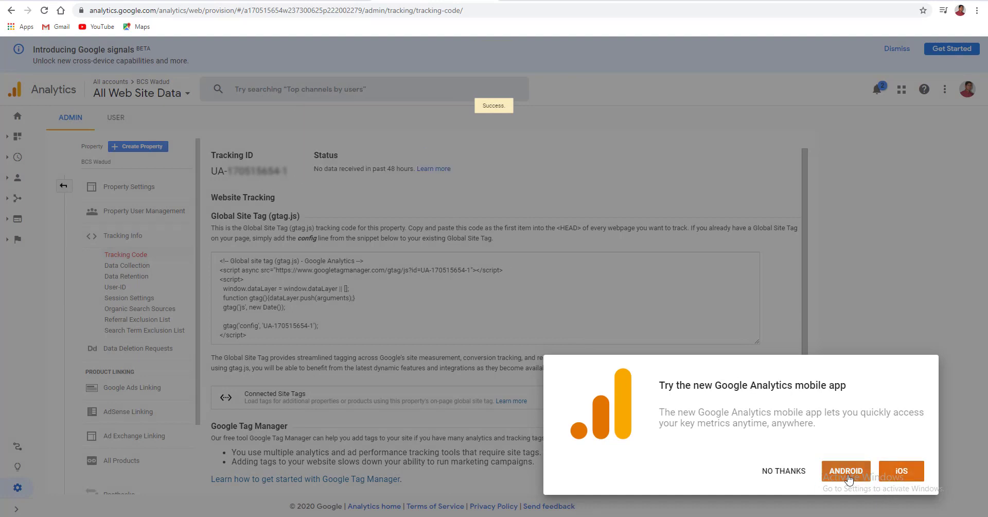
left_click(789, 473)
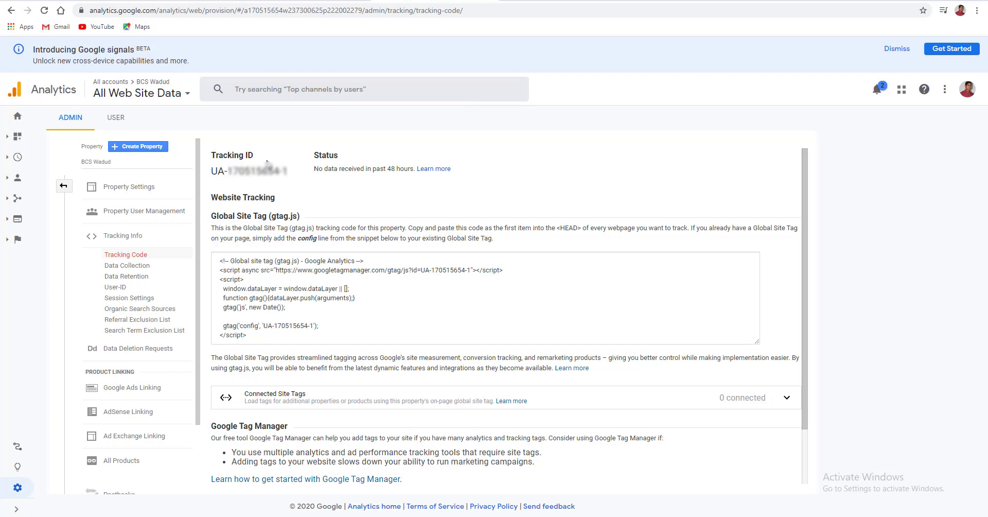
Step: Copy the property's Tracking ID into Notepad below the channel address and select the whole ID there
left_click_drag(289, 171, 212, 169)
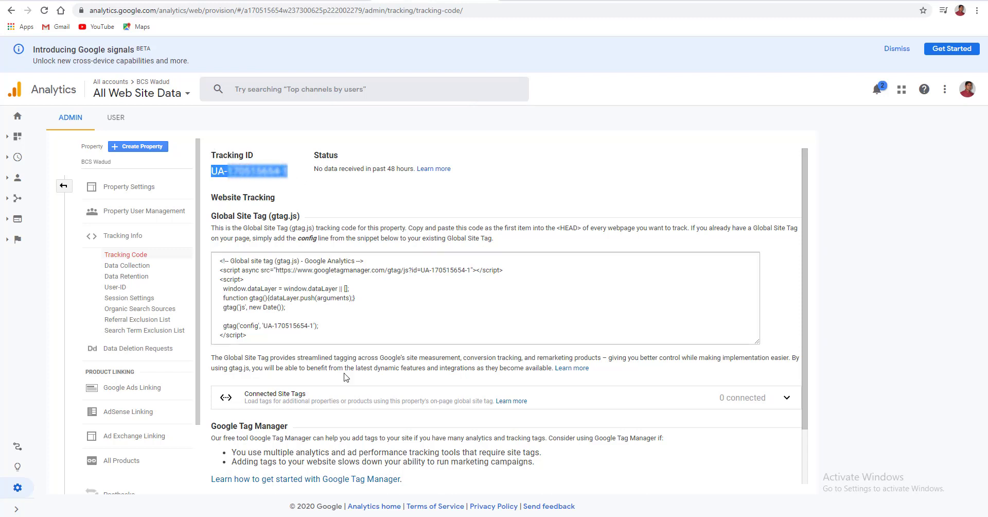
key("alt+Tab")
left_click(738, 358)
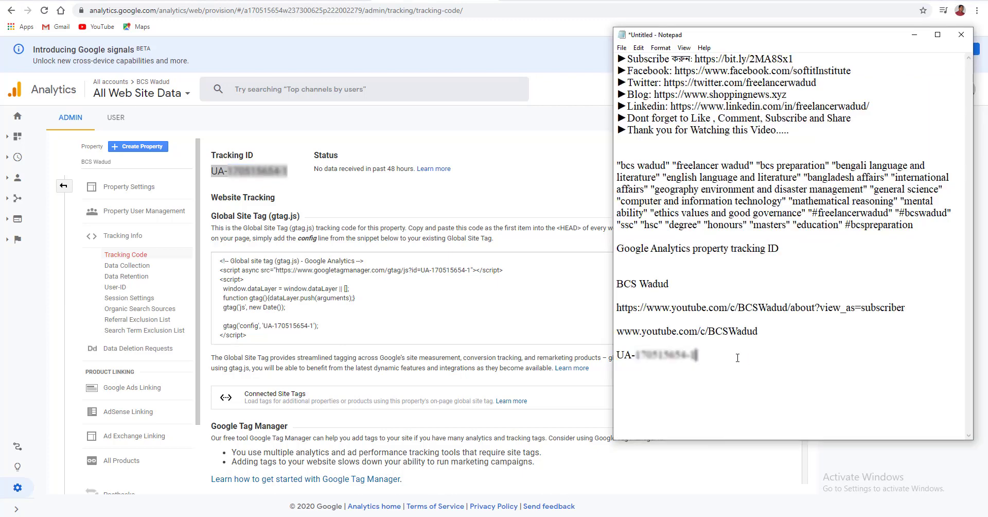
key("shift+Left")
key("shift+Left")
key("shift+Left")
key("shift+Left")
key("shift+Left")
key("shift+Left")
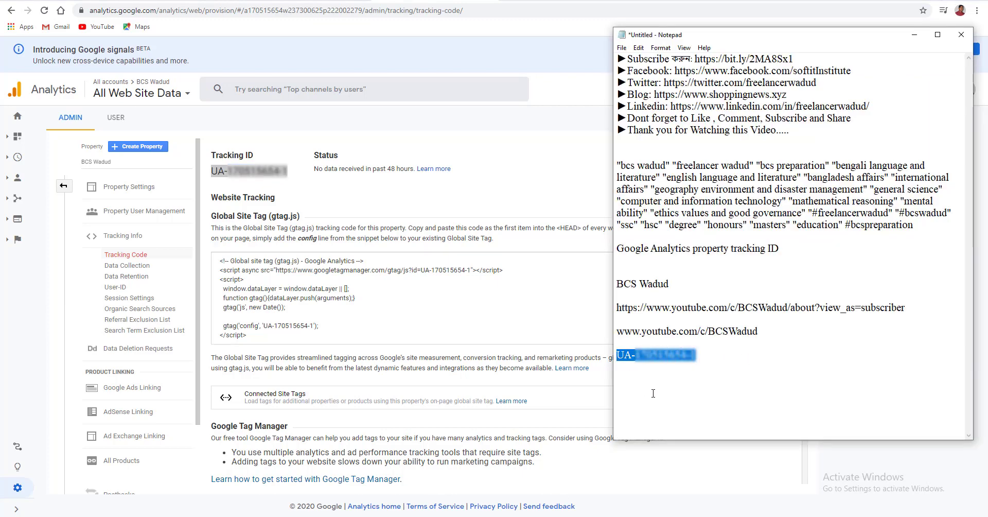
left_click(699, 355)
left_click_drag(698, 355, 616, 358)
Step: Paste the tracking ID into the Google Analytics property tracking ID field of YouTube's advanced settings and save the change
key("alt+Tab")
scroll(284, 320, "down", 4)
left_click(294, 322)
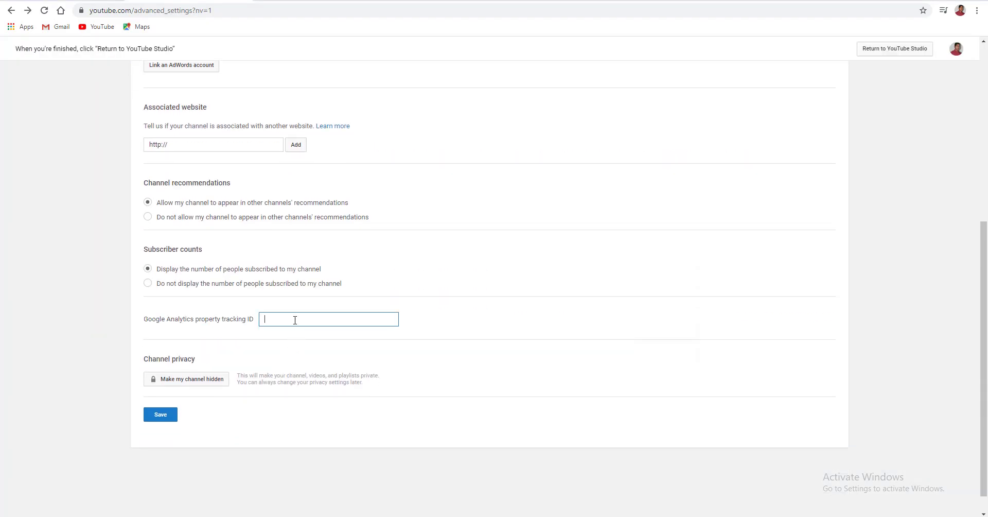
key("ctrl+v")
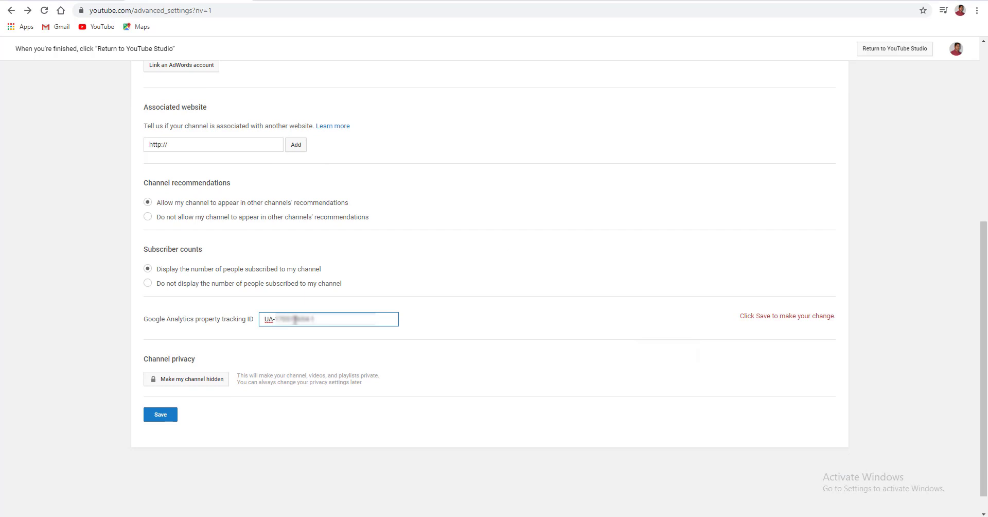
left_click(161, 418)
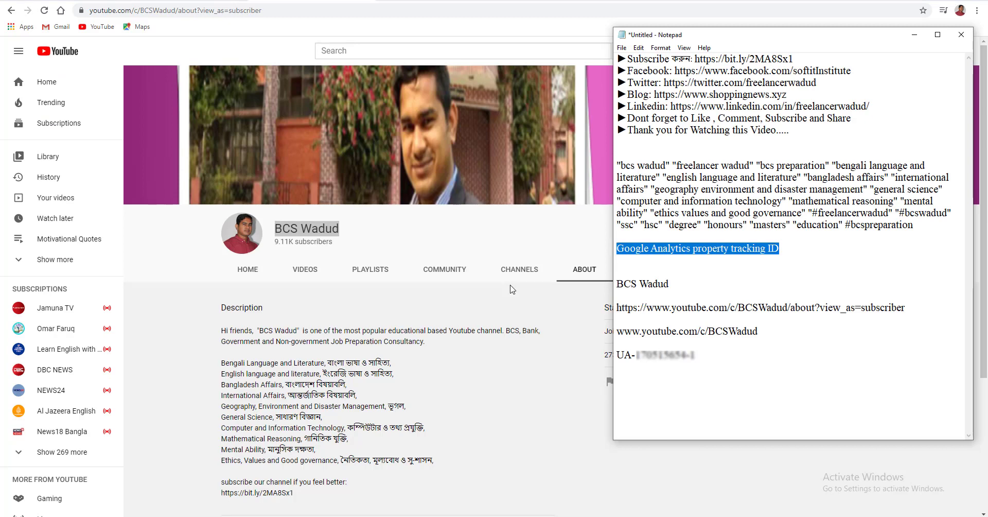
Step: Search Google for "Google Analytics property tracking ID" and look through the results
left_click(389, 11)
key("Delete")
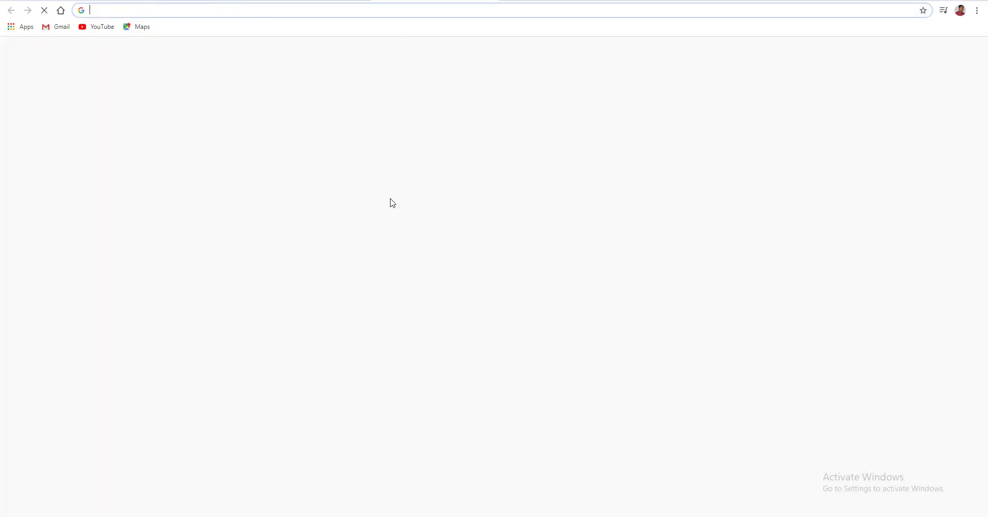
left_click(404, 200)
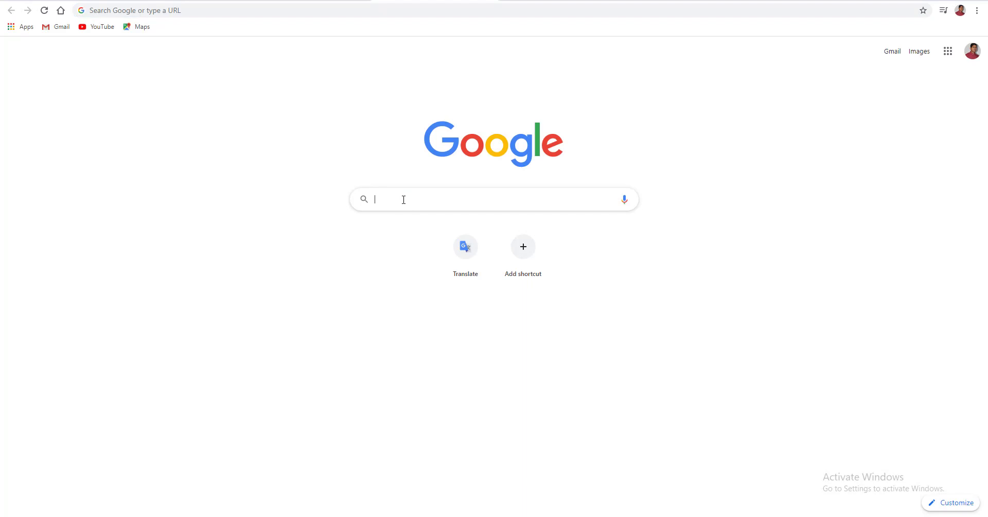
type("Google Analytics property tracking ID")
key("Return")
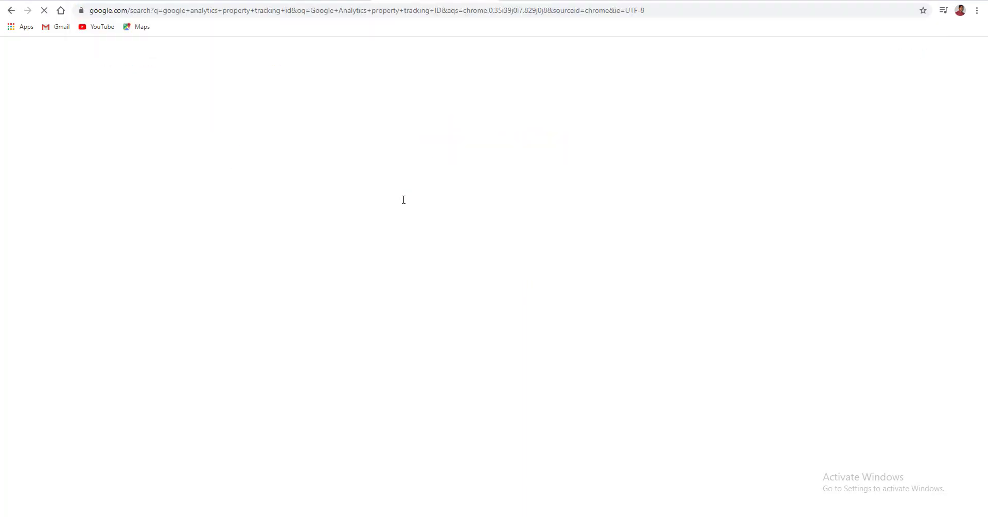
scroll(278, 344, "down", 1)
scroll(278, 345, "down", 6)
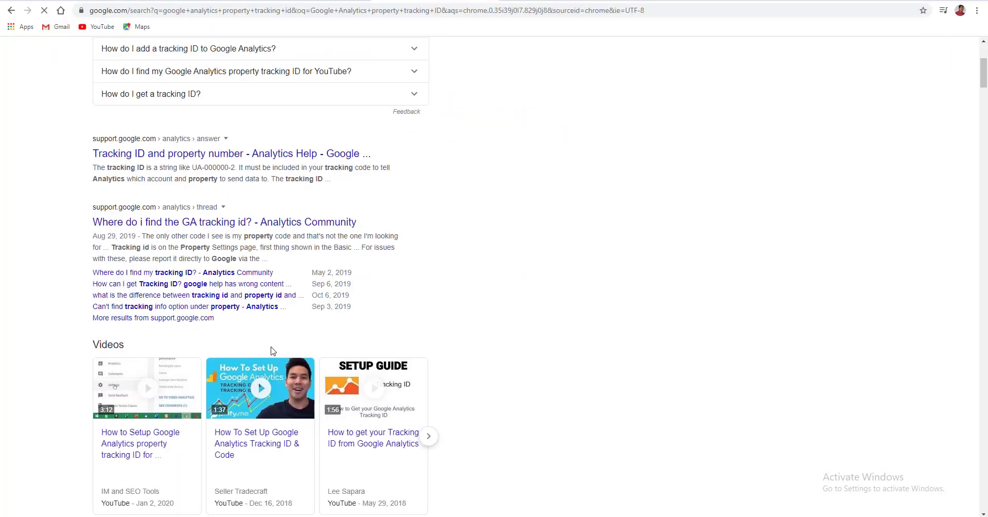
left_click(146, 412)
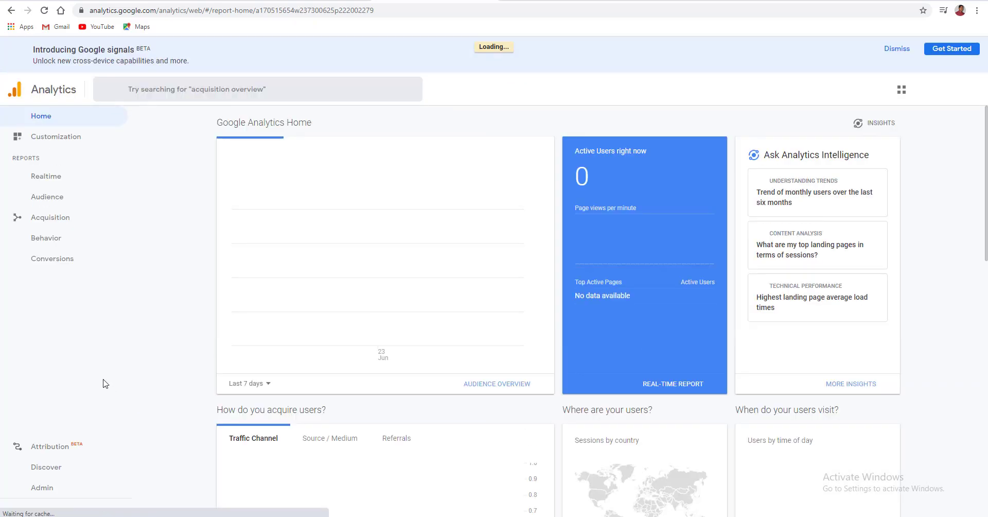
Step: Review the Google Analytics home dashboard with the Realtime reports expanded, and check the Analytics notifications
left_click(51, 180)
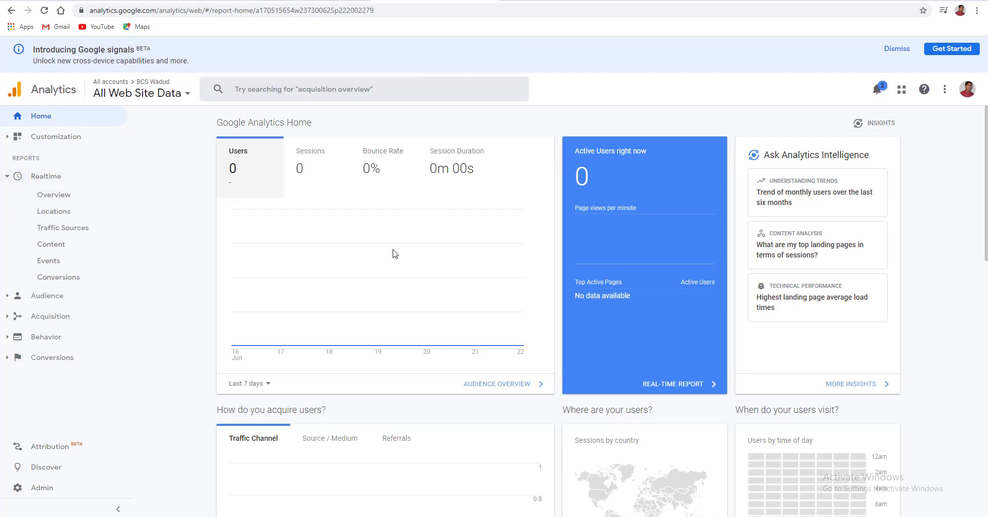
scroll(399, 260, "down", 4)
scroll(407, 314, "down", 5)
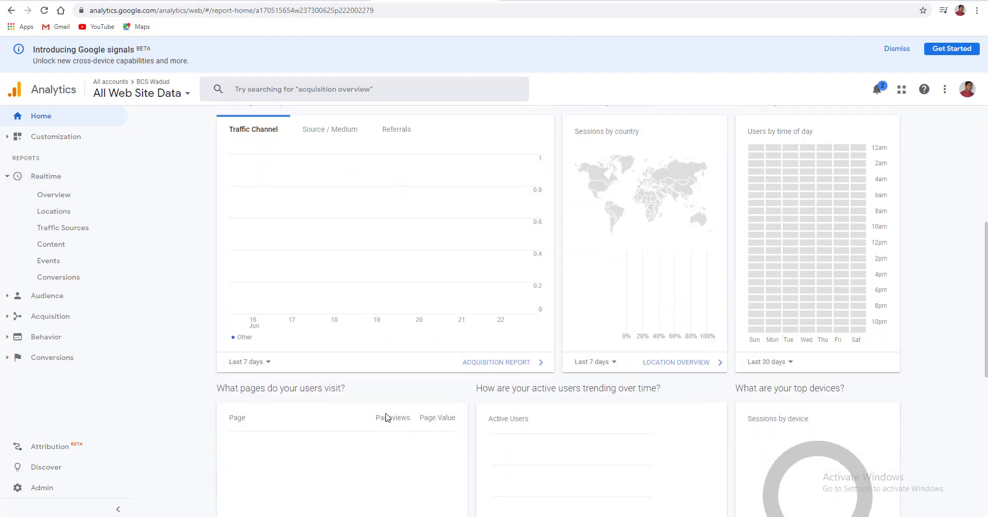
scroll(383, 399, "down", 4)
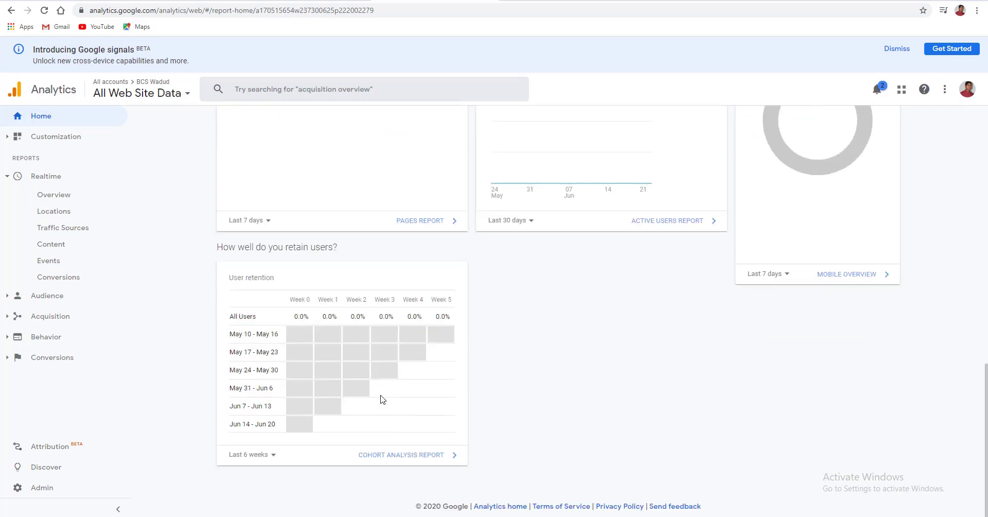
scroll(383, 400, "up", 10)
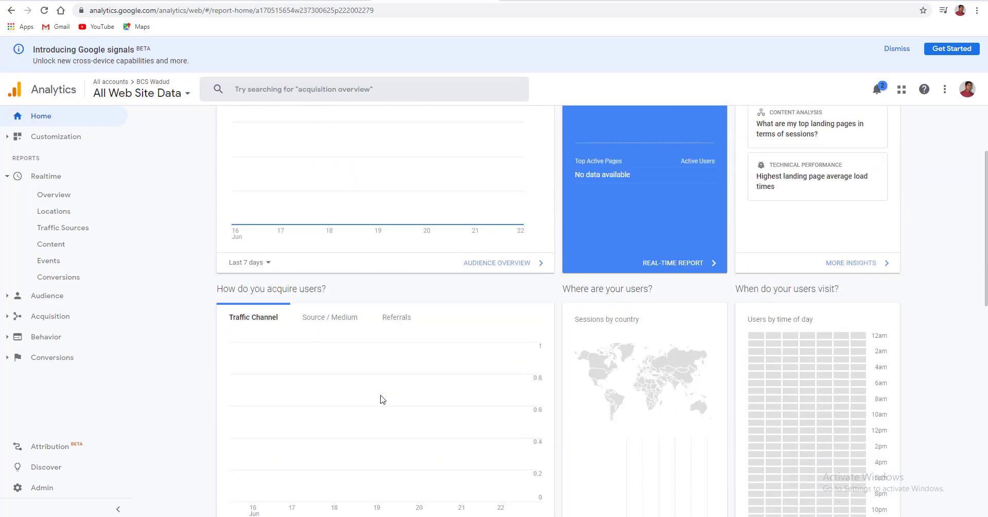
scroll(383, 400, "up", 2)
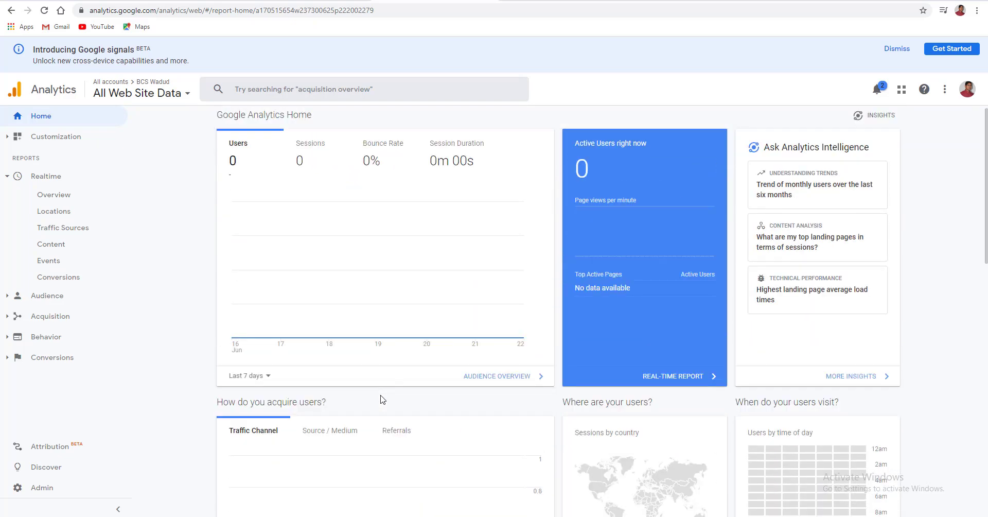
left_click(880, 91)
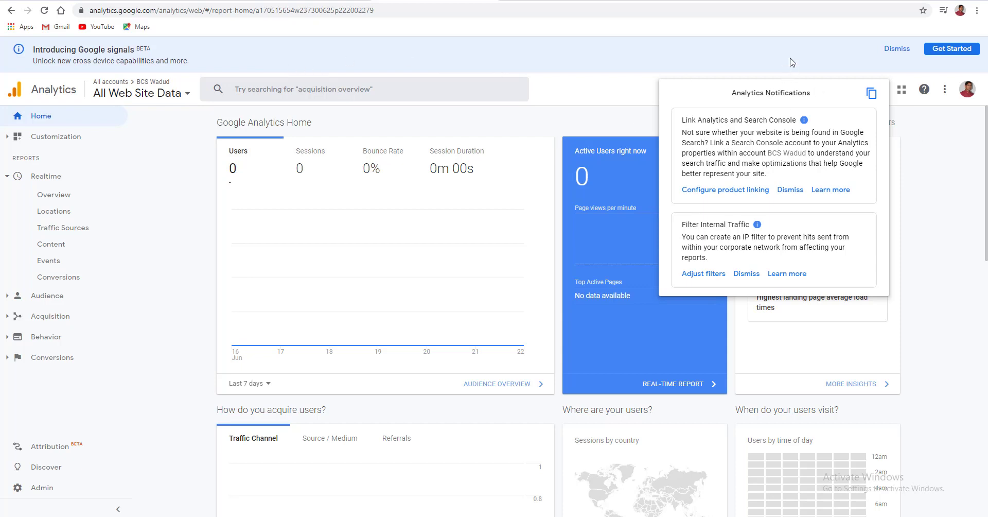
left_click(921, 175)
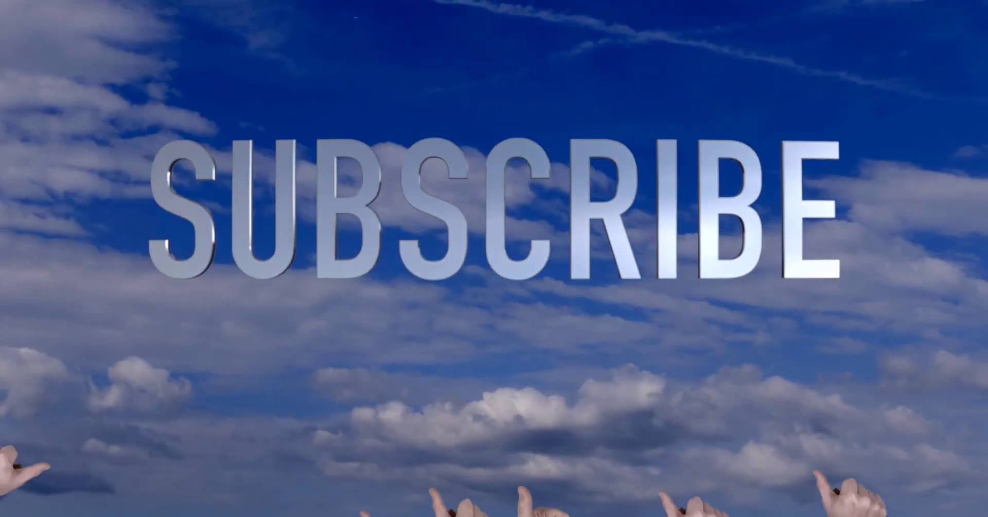